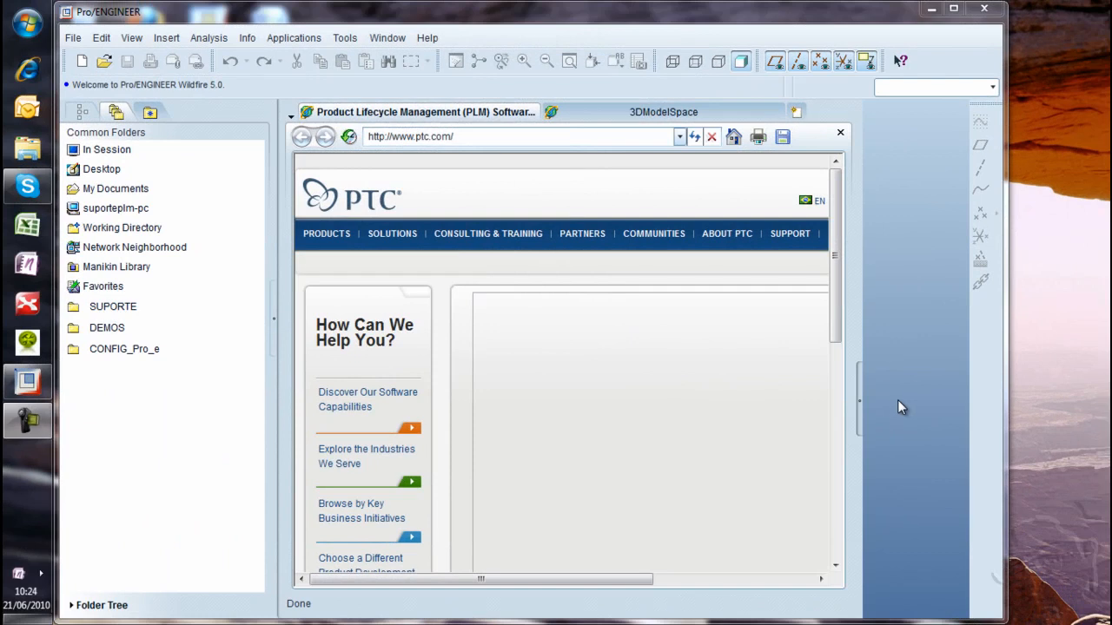
left_click(952, 8)
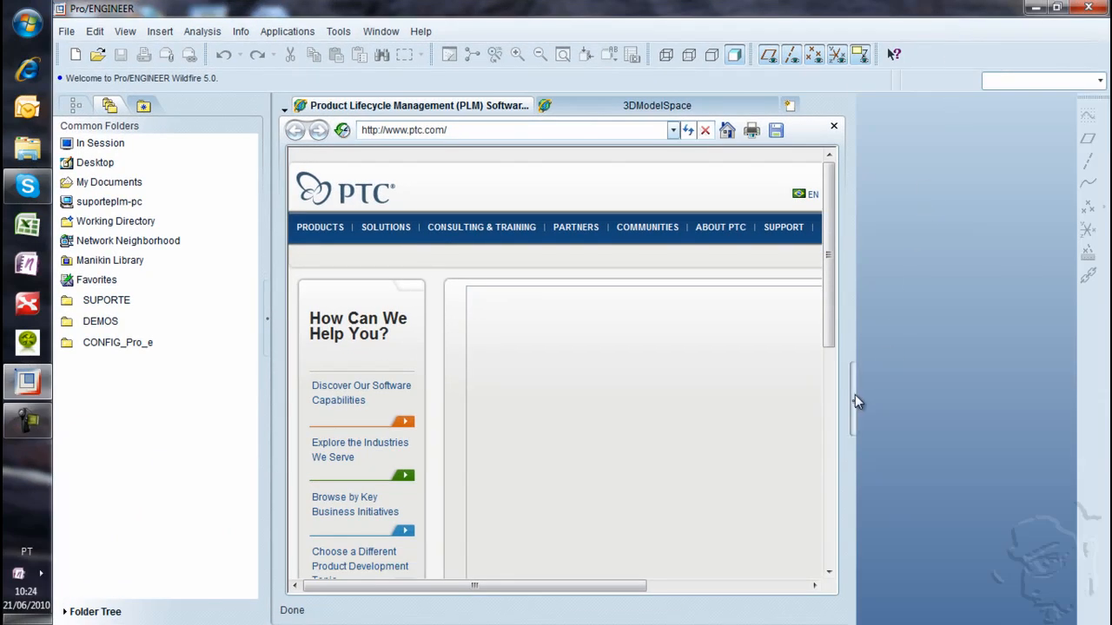
left_click(1056, 8)
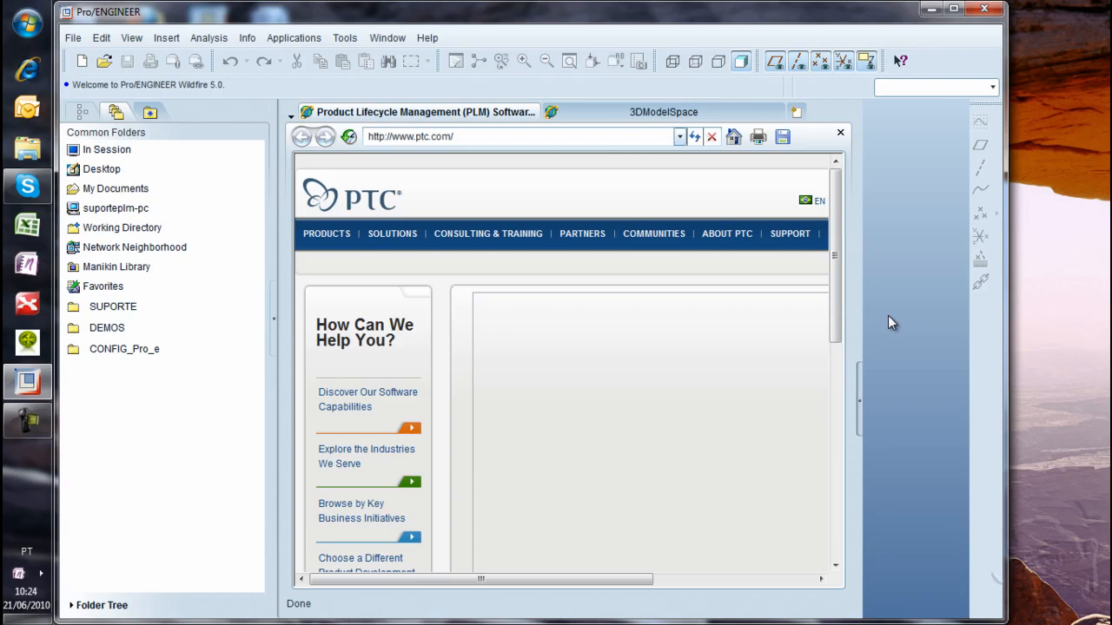
- View the configuration options loaded from config.pro and close the options window
left_click(345, 39)
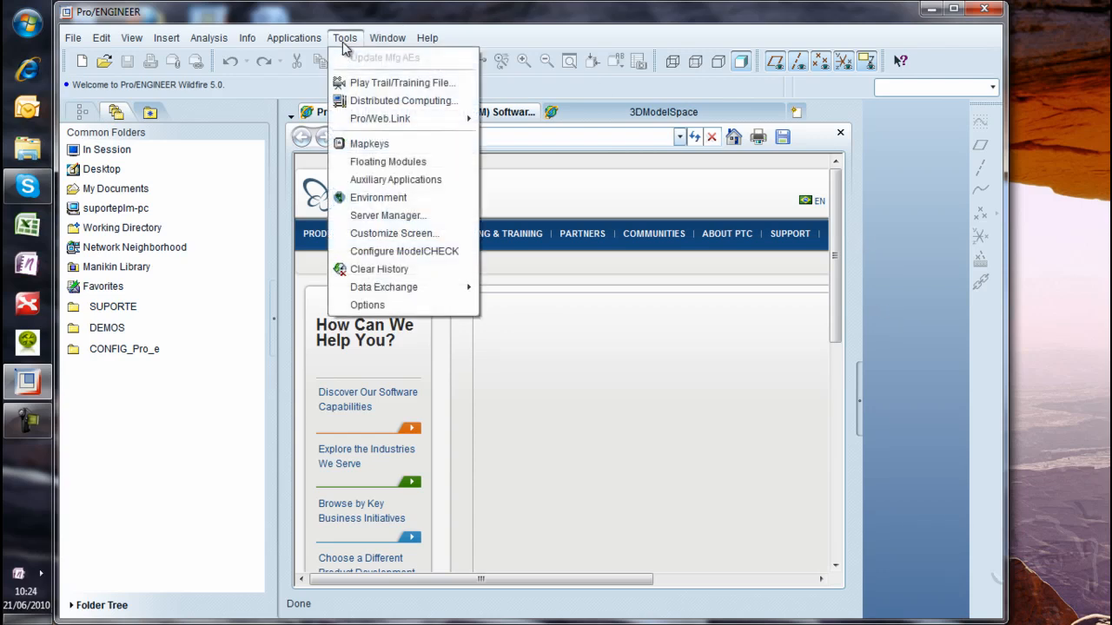
left_click(395, 304)
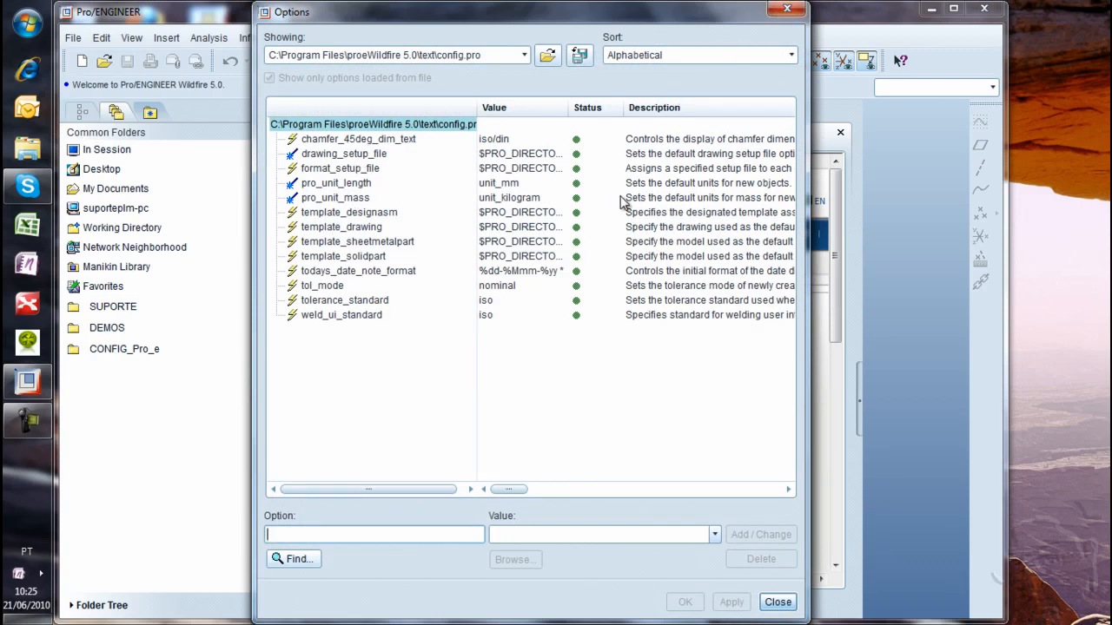
left_click(787, 10)
left_click(345, 37)
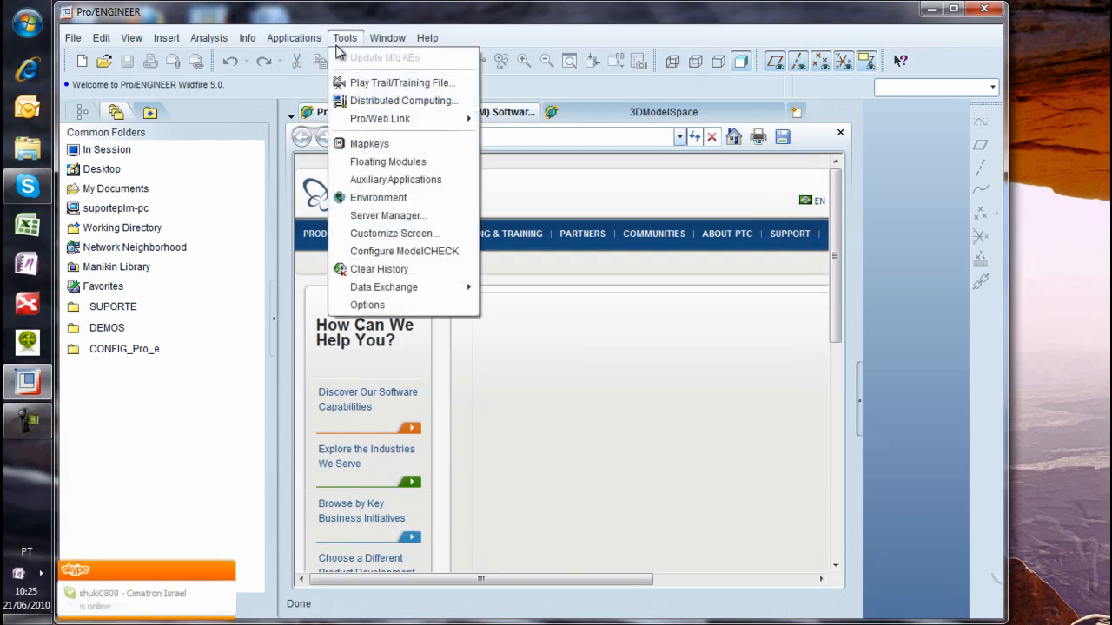
left_click(404, 307)
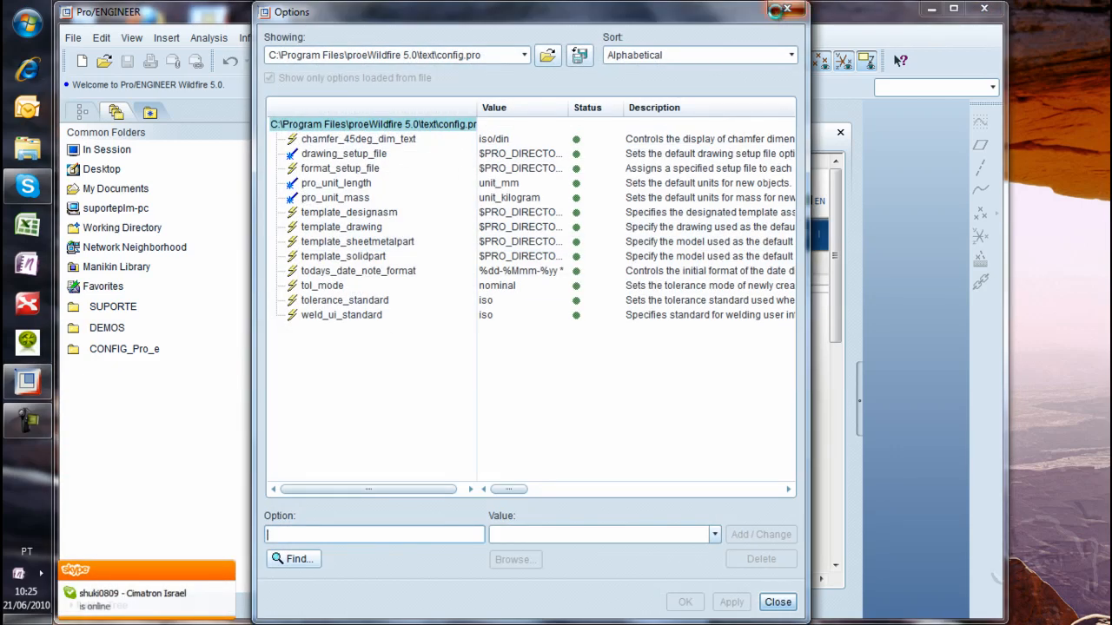
left_click(786, 11)
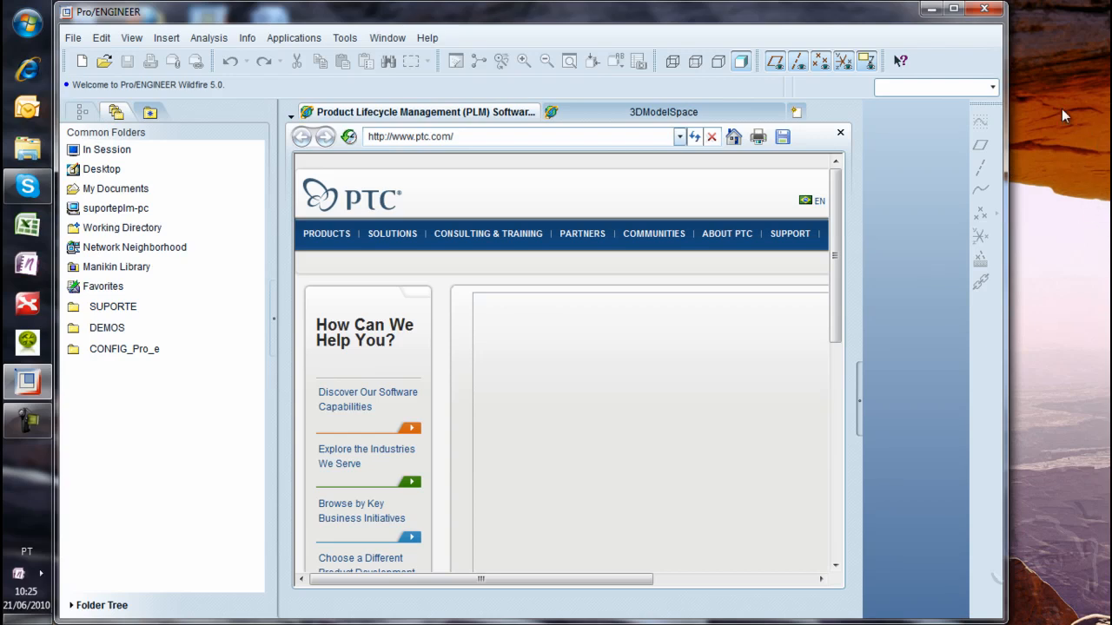
- Maximize the program window to fill the screen
left_click(953, 9)
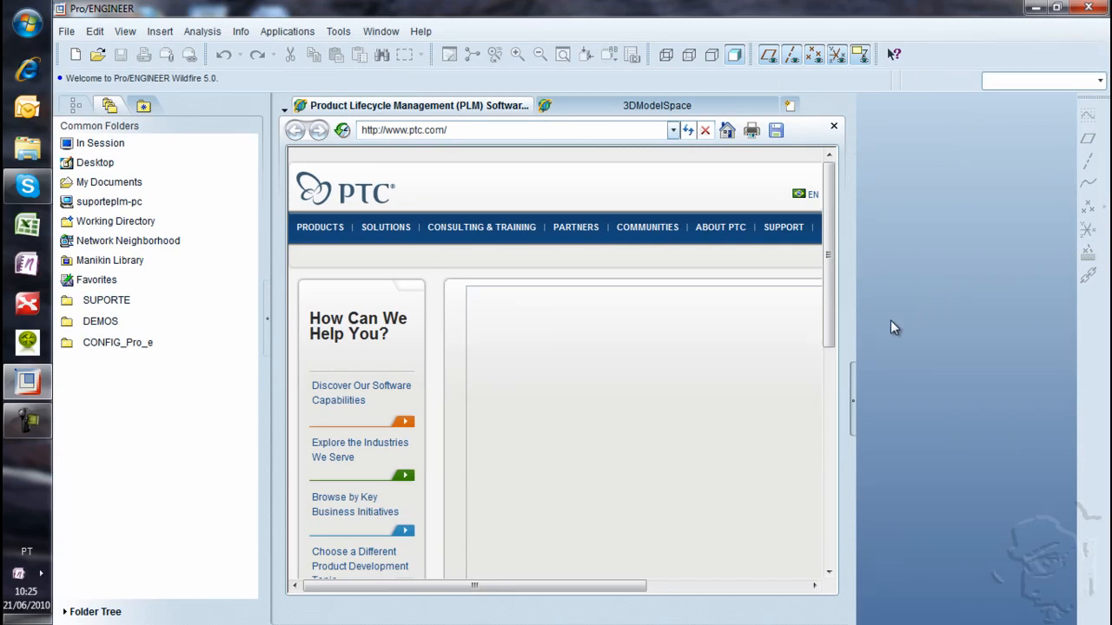
left_click(1056, 9)
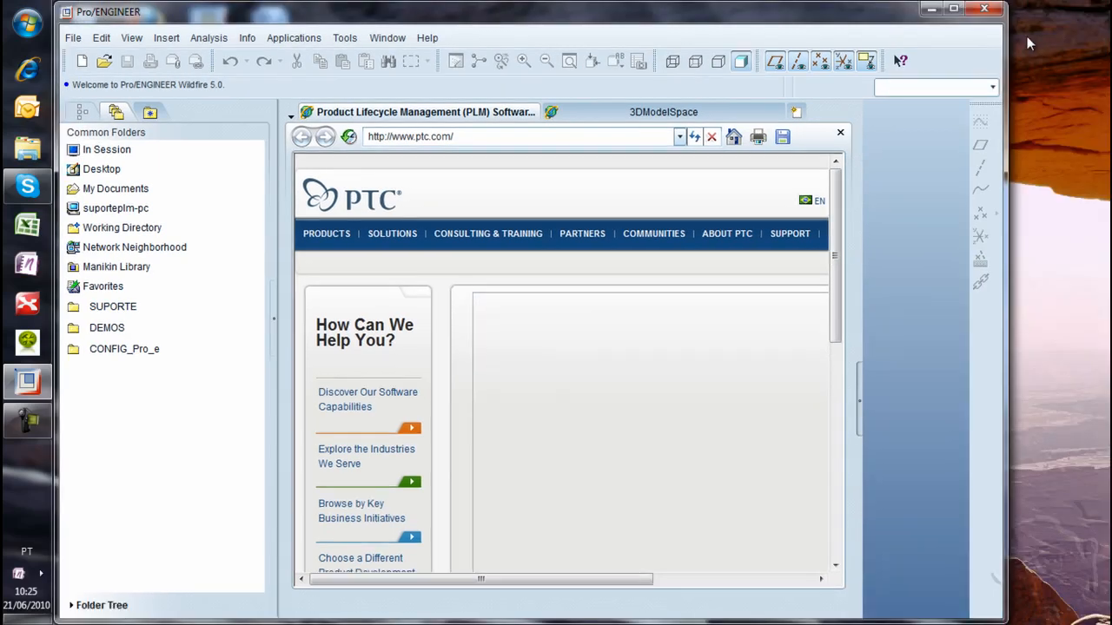
left_click(953, 8)
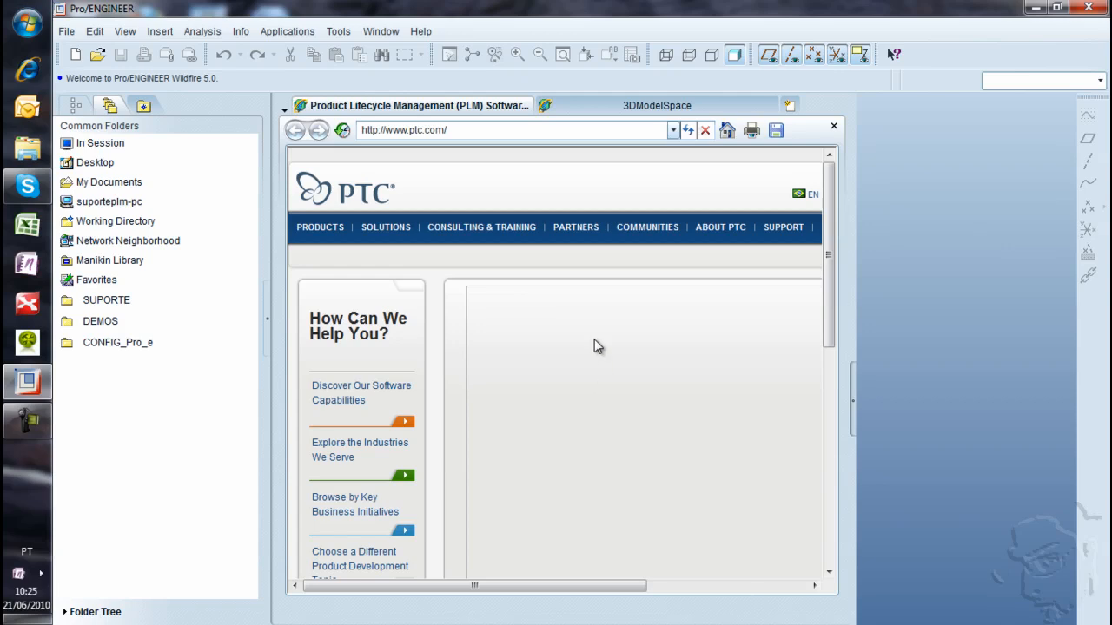
- Search the 3DModelSpace supplier catalogue for "gear" models in the embedded browser
left_click(576, 113)
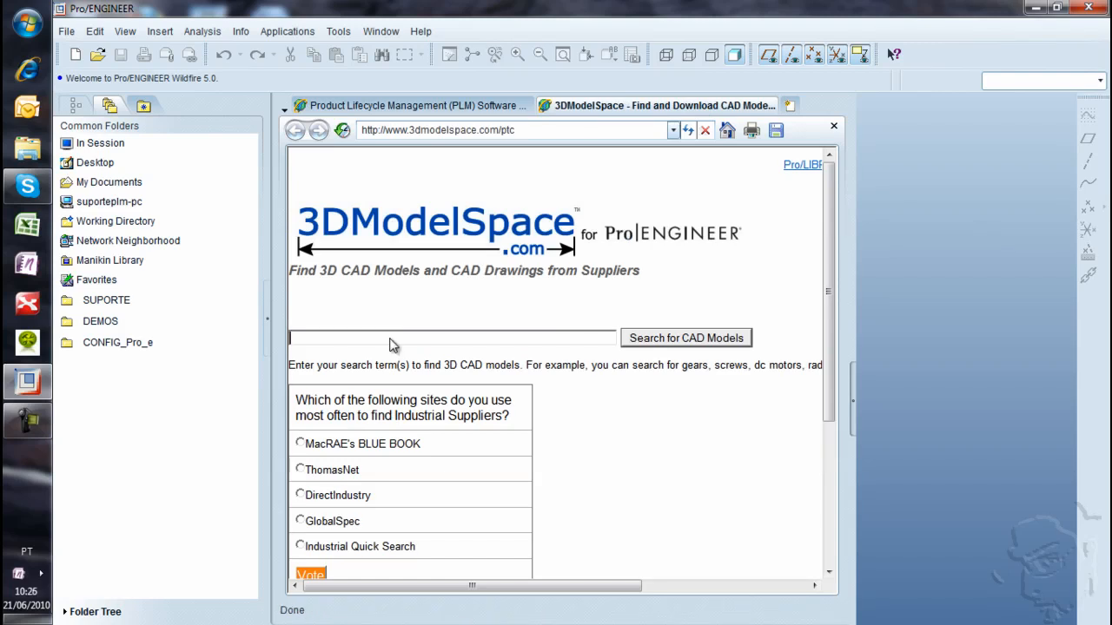
key("Return")
scroll(705, 445, "down", 1)
scroll(705, 450, "down", 1)
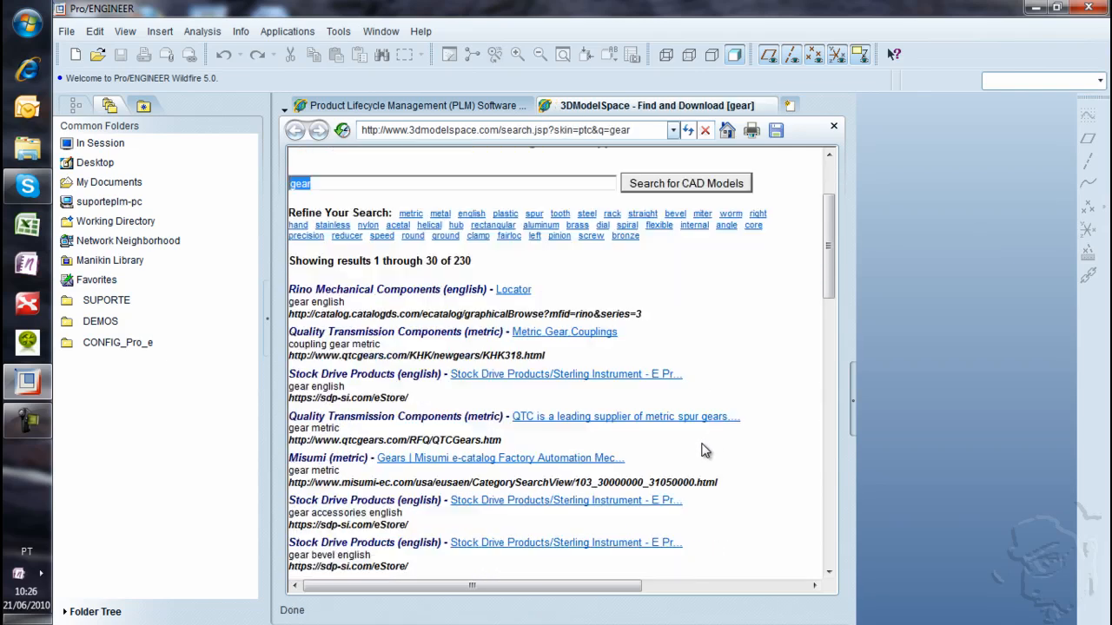
- Refine the gear search by metric and open the Metric Gear Couplings result from Quality Transmission Components
left_click(413, 217)
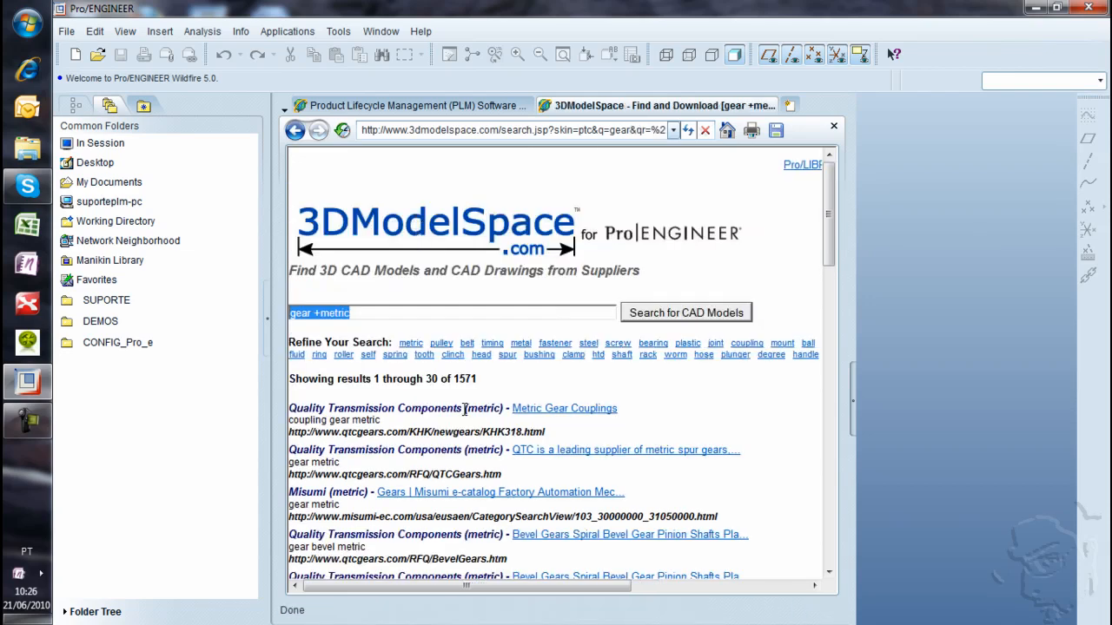
scroll(367, 278, "down", 2)
left_click(564, 279)
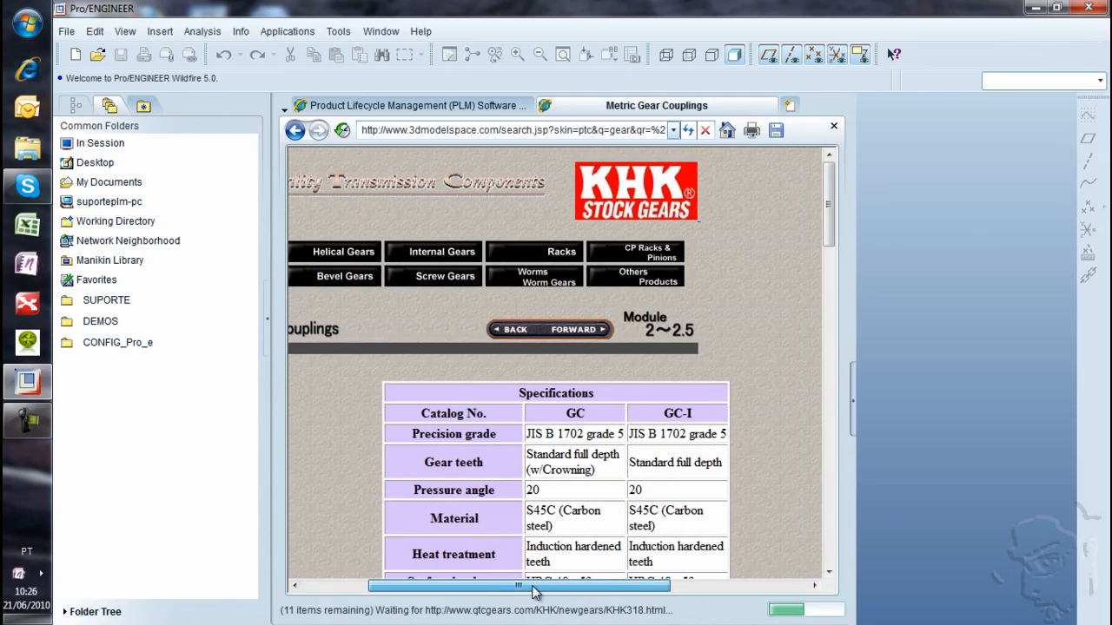
- Examine the gear couplings' dimension table, CAD download links and section drawing, and return to the PTC home page
scroll(558, 494, "down", 3)
scroll(556, 502, "down", 7)
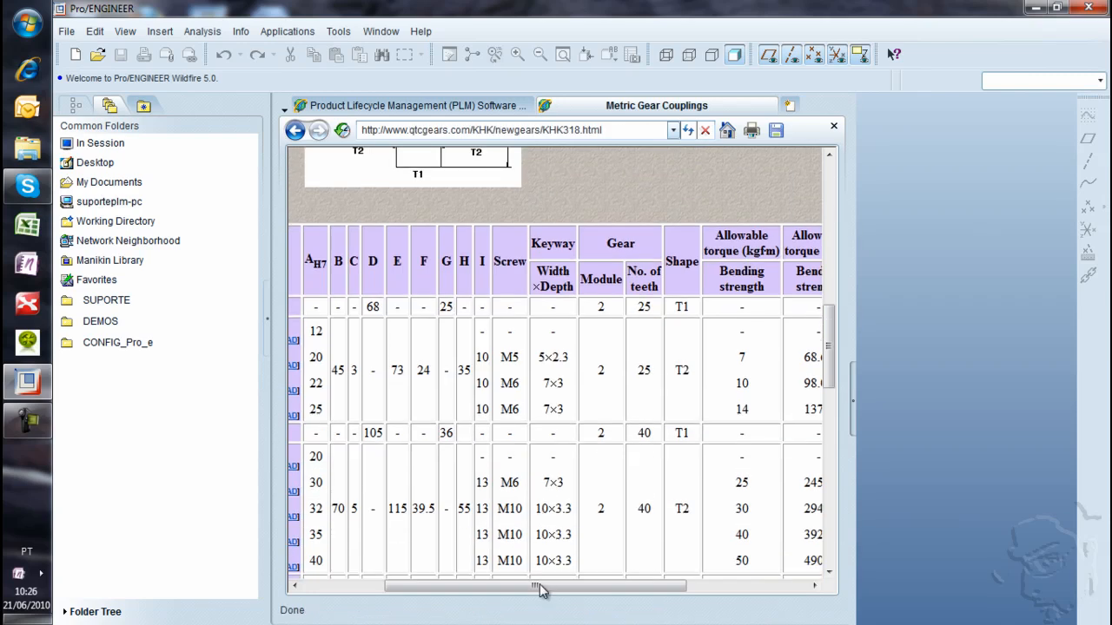
left_click_drag(539, 587, 450, 586)
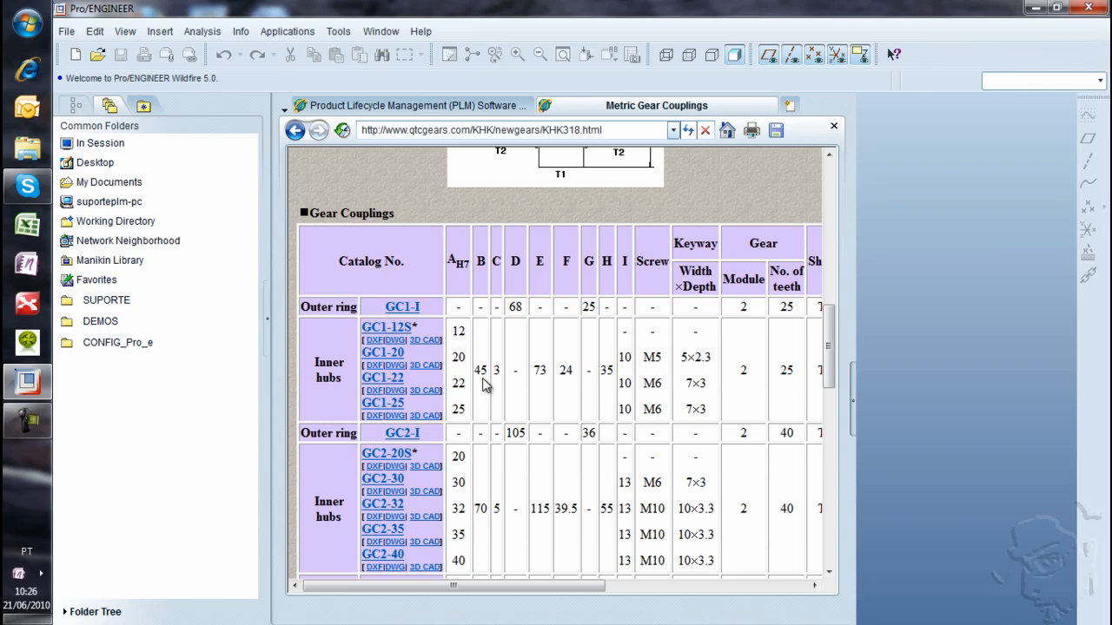
scroll(465, 386, "up", 6)
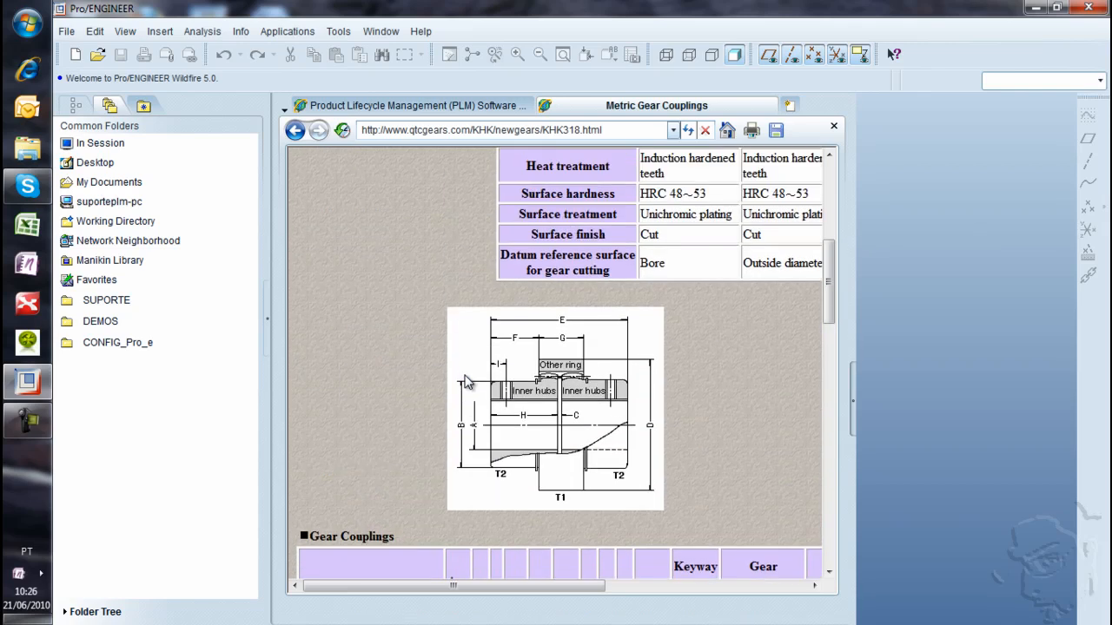
scroll(465, 382, "up", 3)
left_click(471, 105)
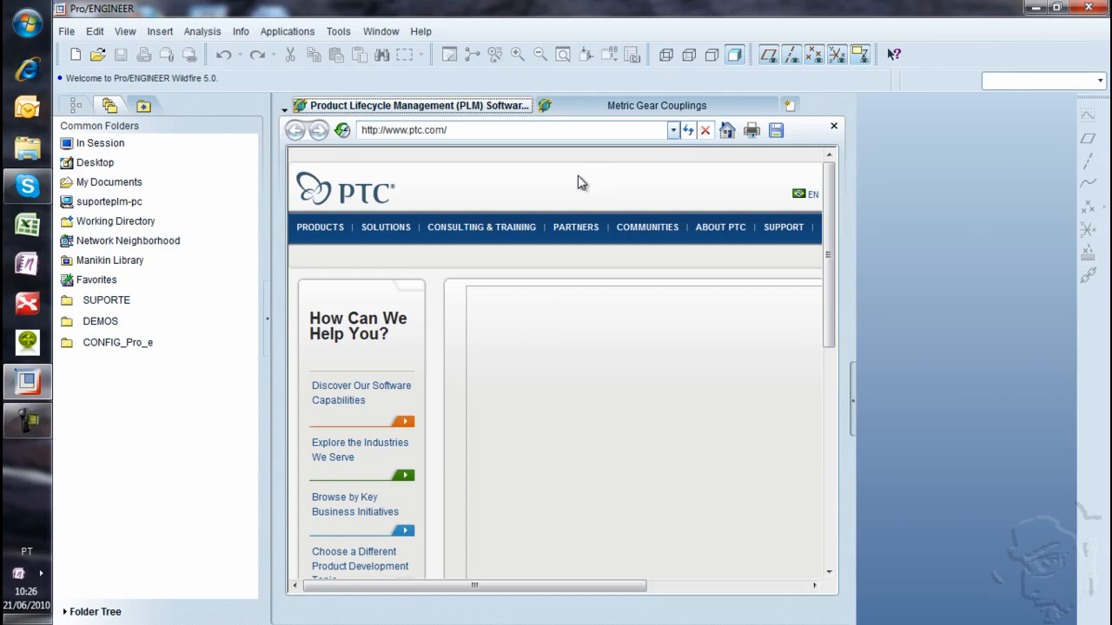
left_click(338, 32)
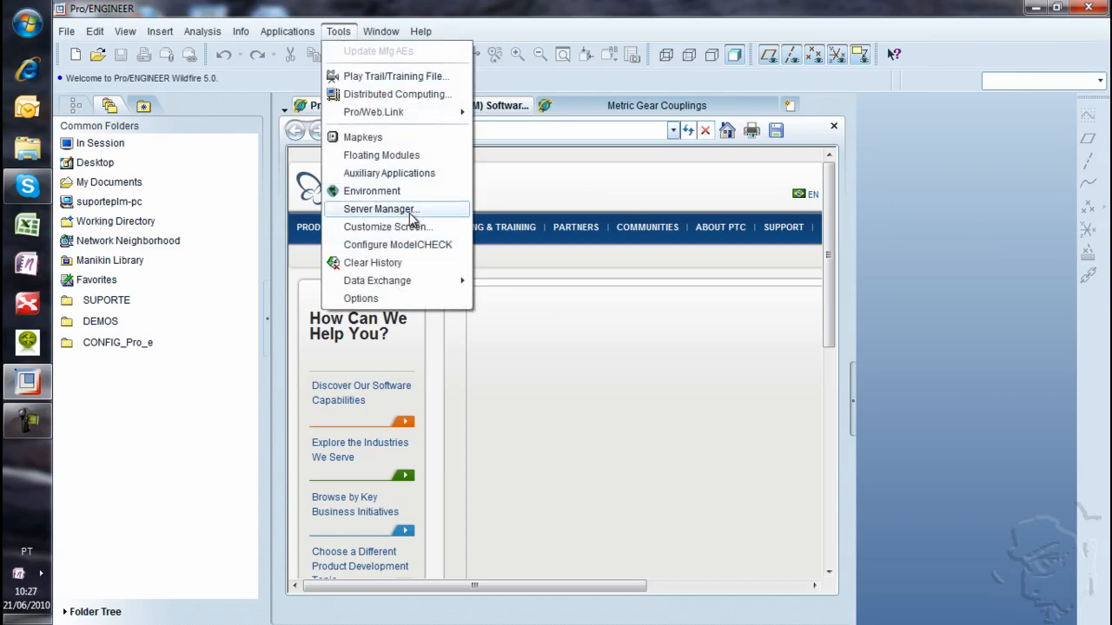
left_click(575, 179)
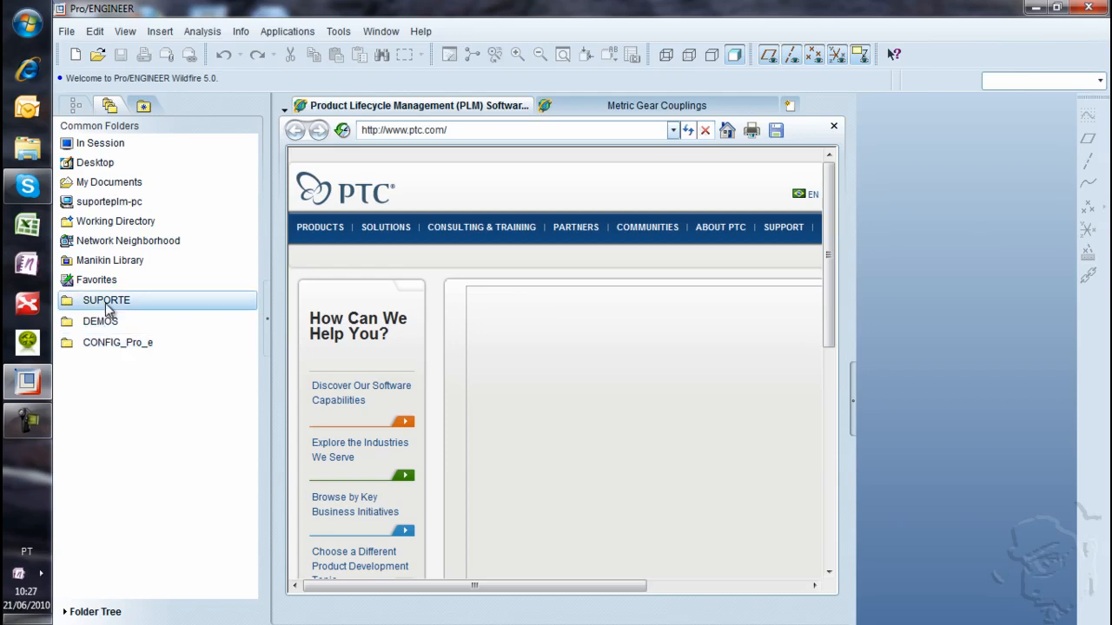
left_click(343, 32)
left_click(748, 270)
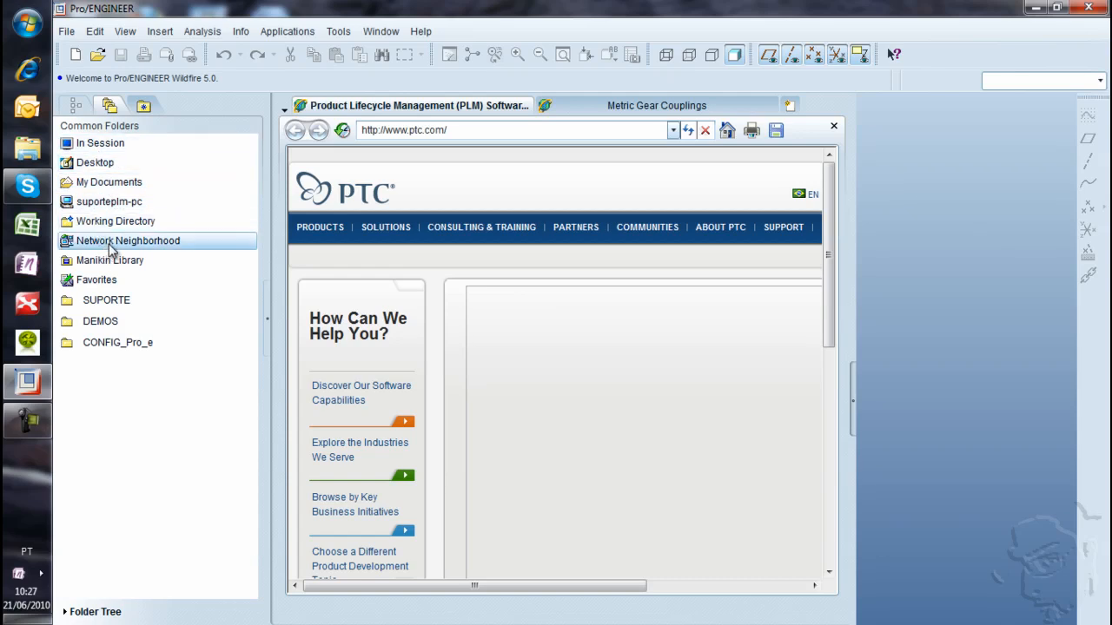
- Browse drive DADOS (D:) to the Demos folder, view the files in Assembly-TDD, and go back up to Demos
left_click(102, 165)
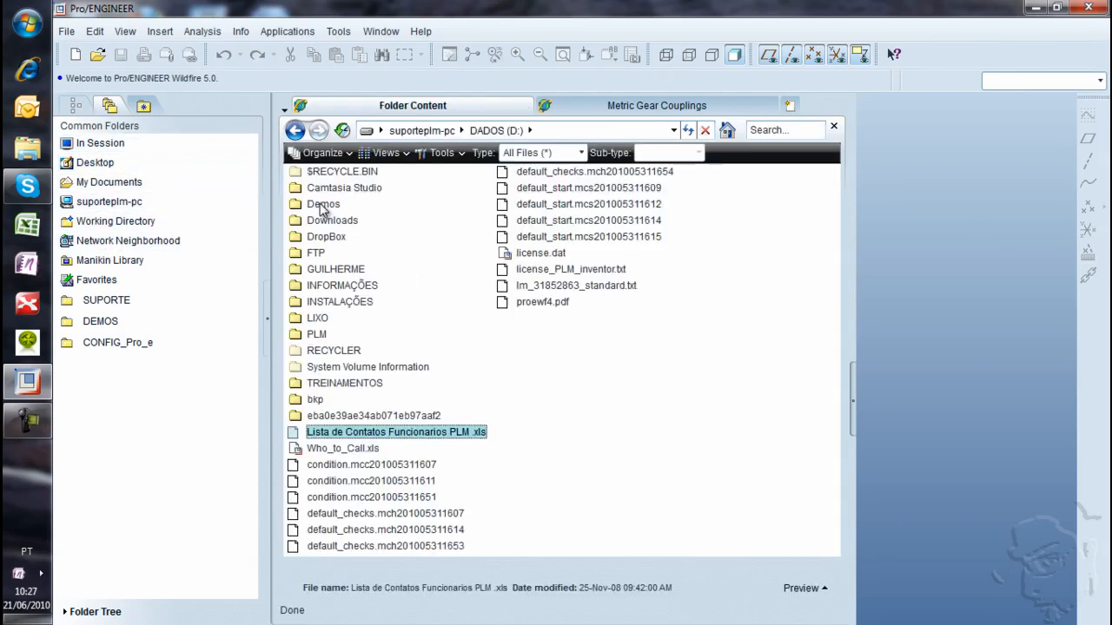
double_click(323, 207)
double_click(340, 175)
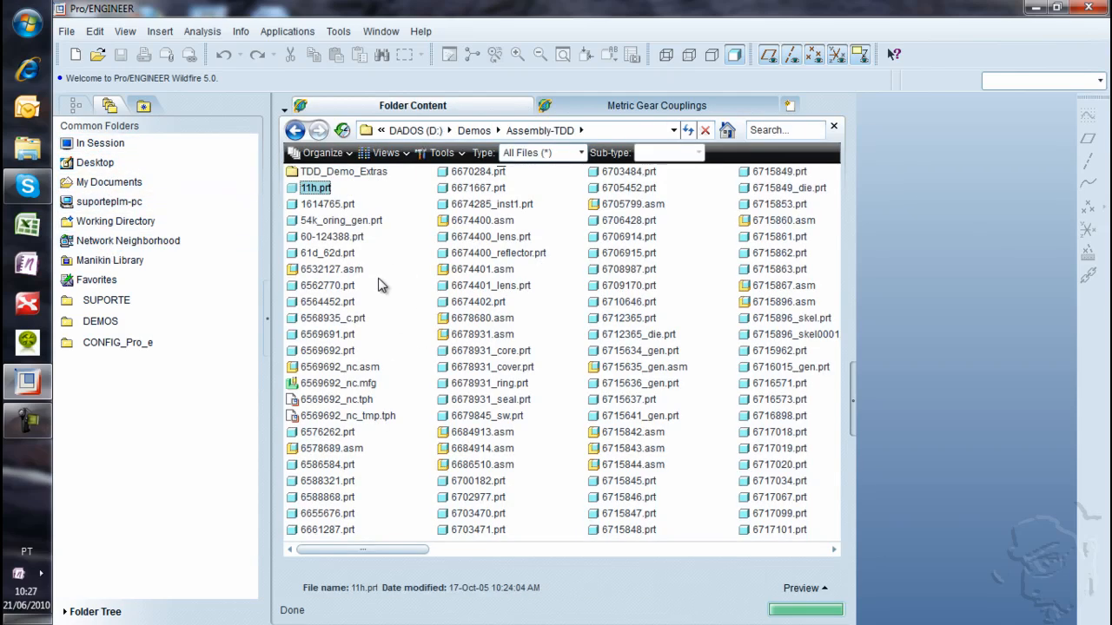
left_click(473, 131)
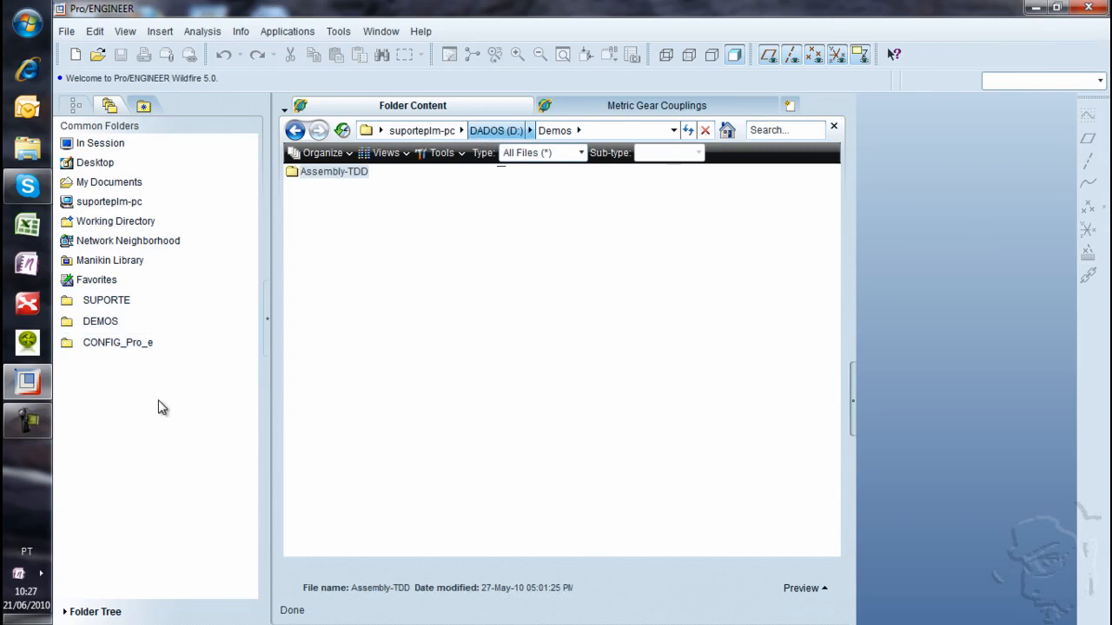
- Add the Assembly-TDD folder to the common folders and remove it from them again
right_click(318, 171)
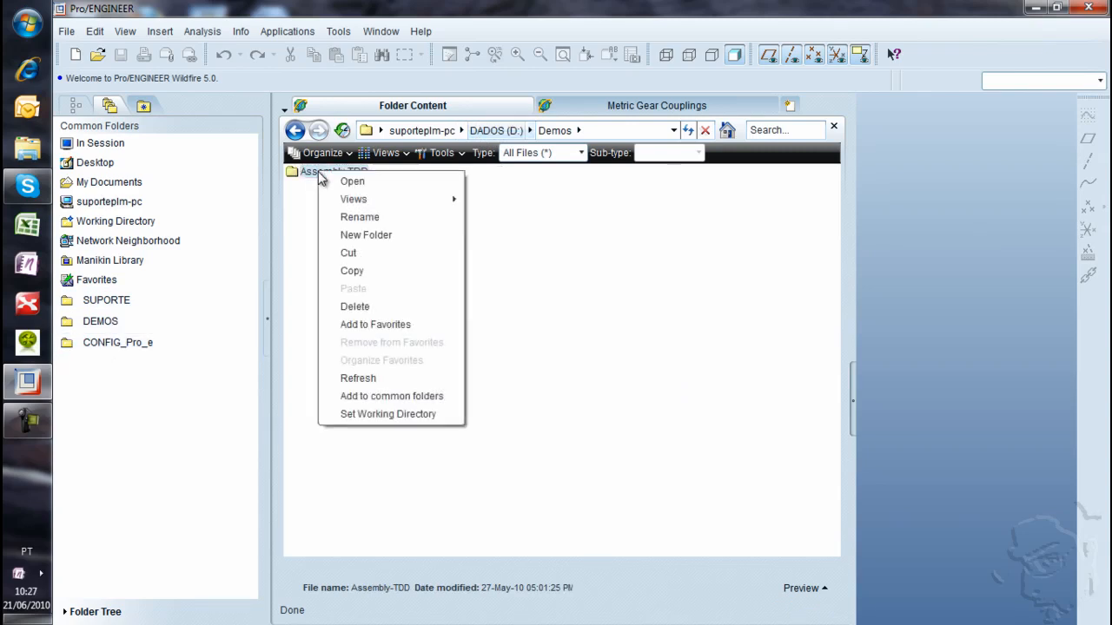
left_click(387, 397)
right_click(122, 364)
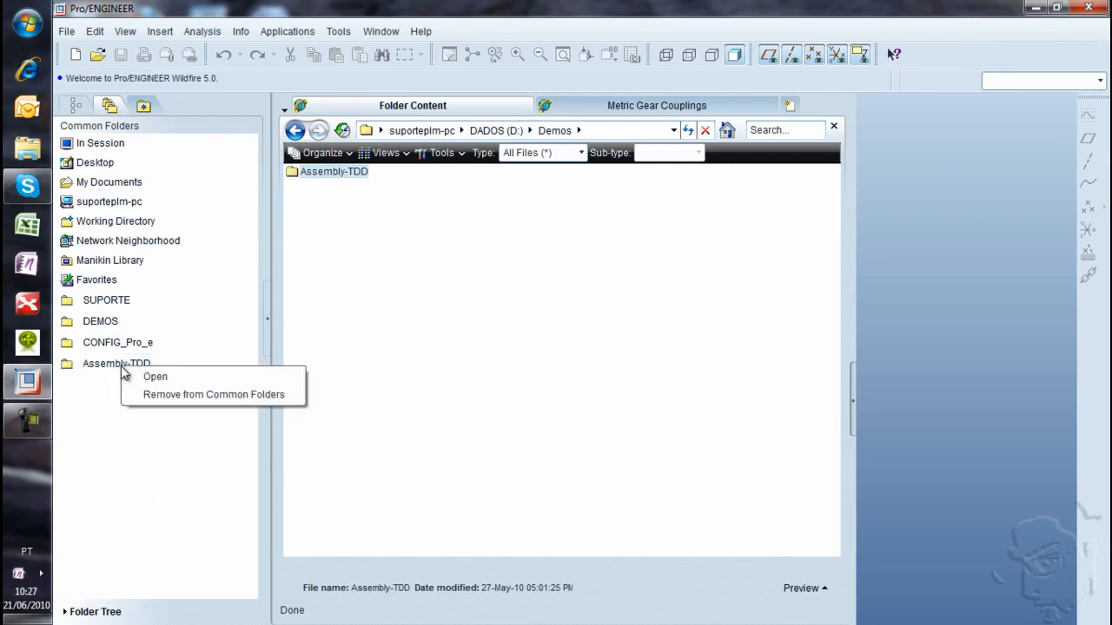
left_click(172, 397)
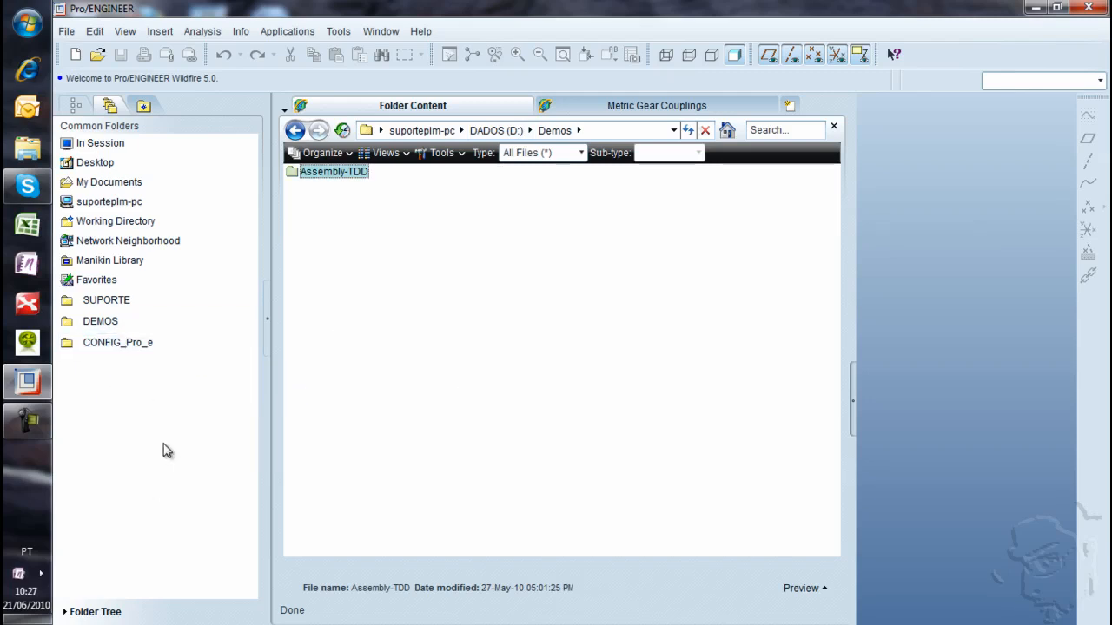
left_click(338, 31)
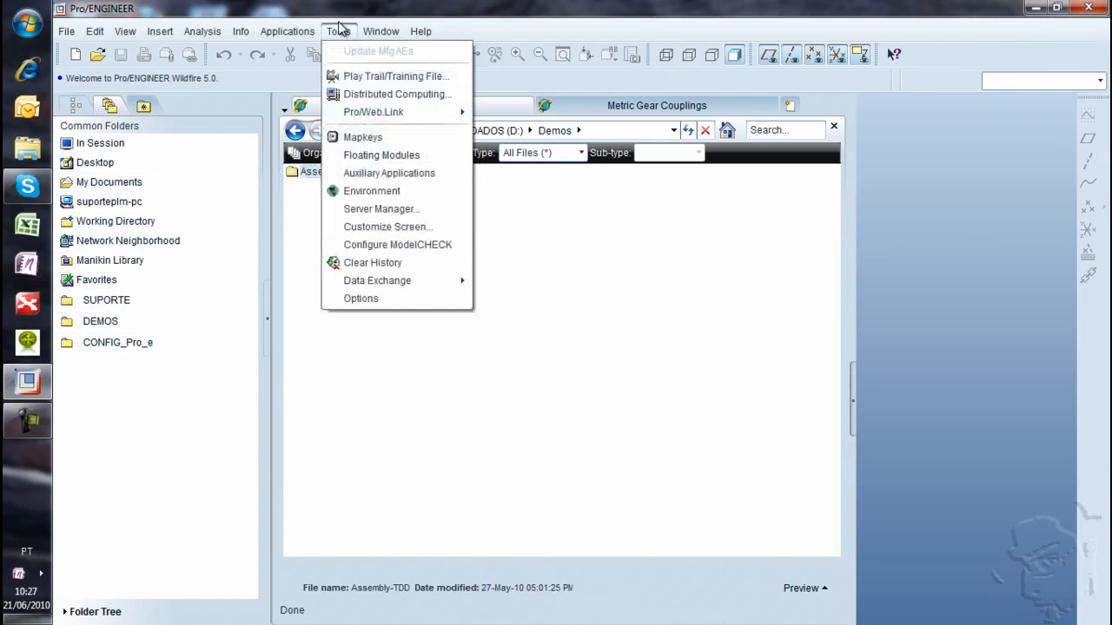
left_click(489, 13)
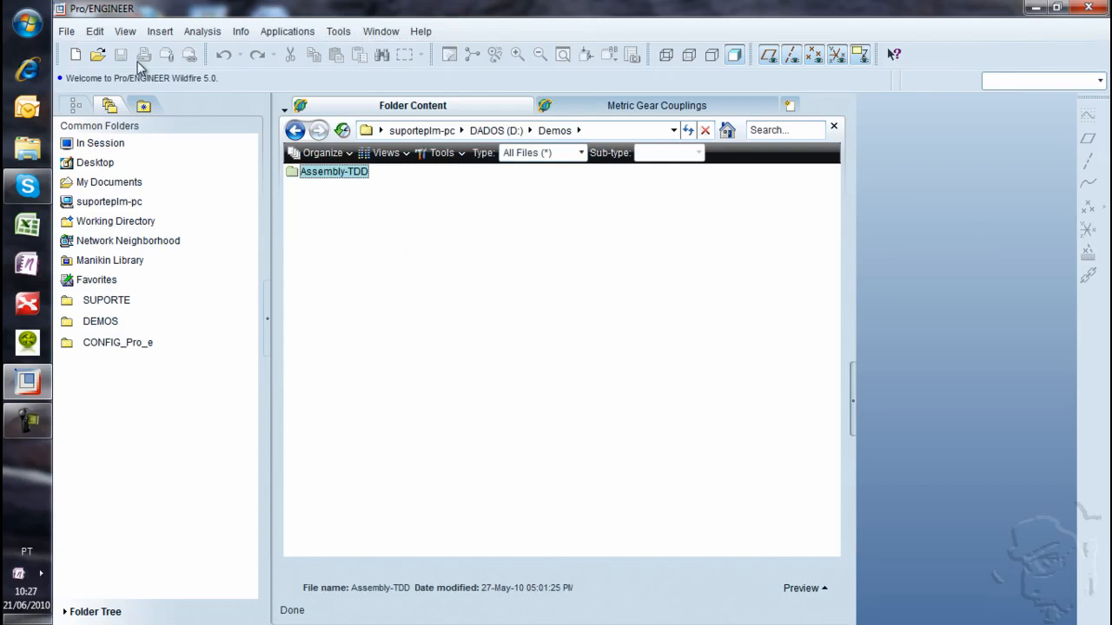
- Create a new solid part named prt0001 using the default template
left_click(75, 55)
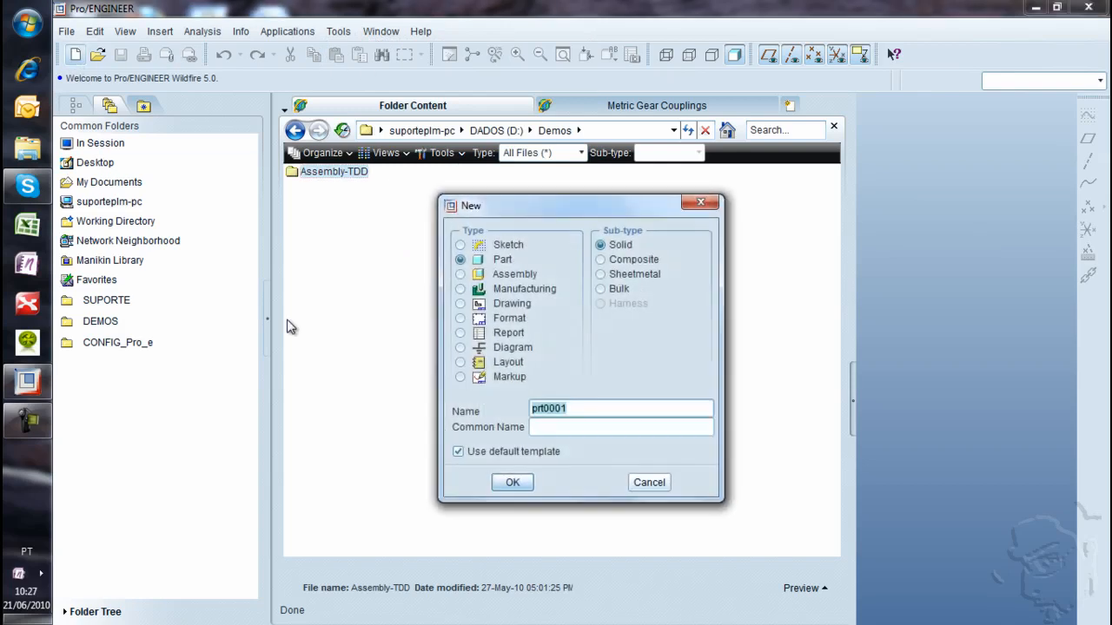
left_click(510, 486)
middle_click_drag(413, 391, 456, 345)
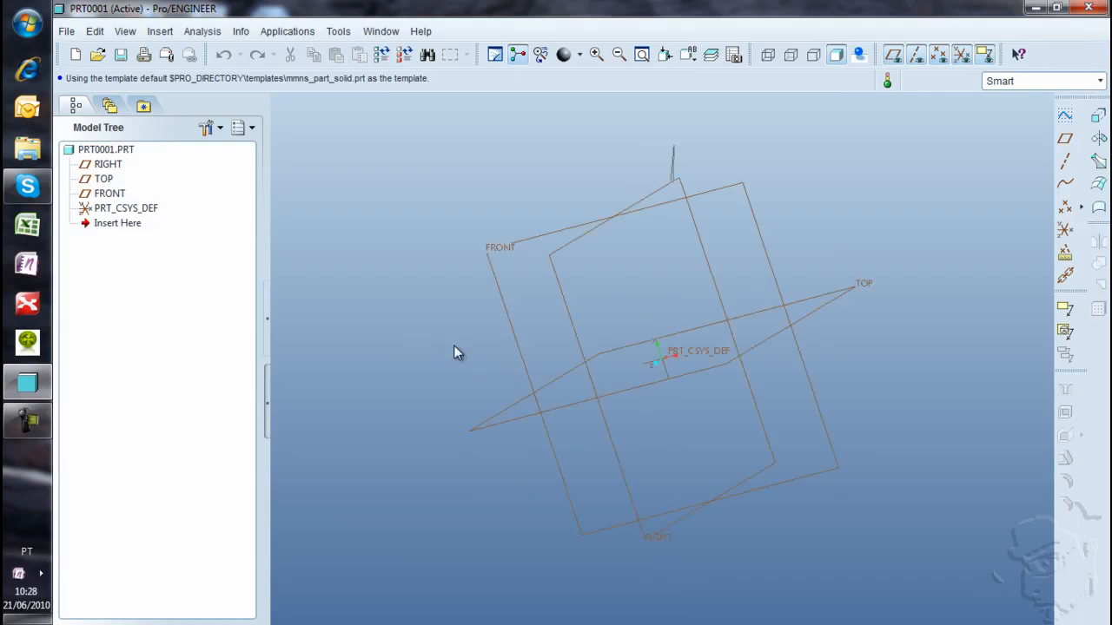
left_click(66, 31)
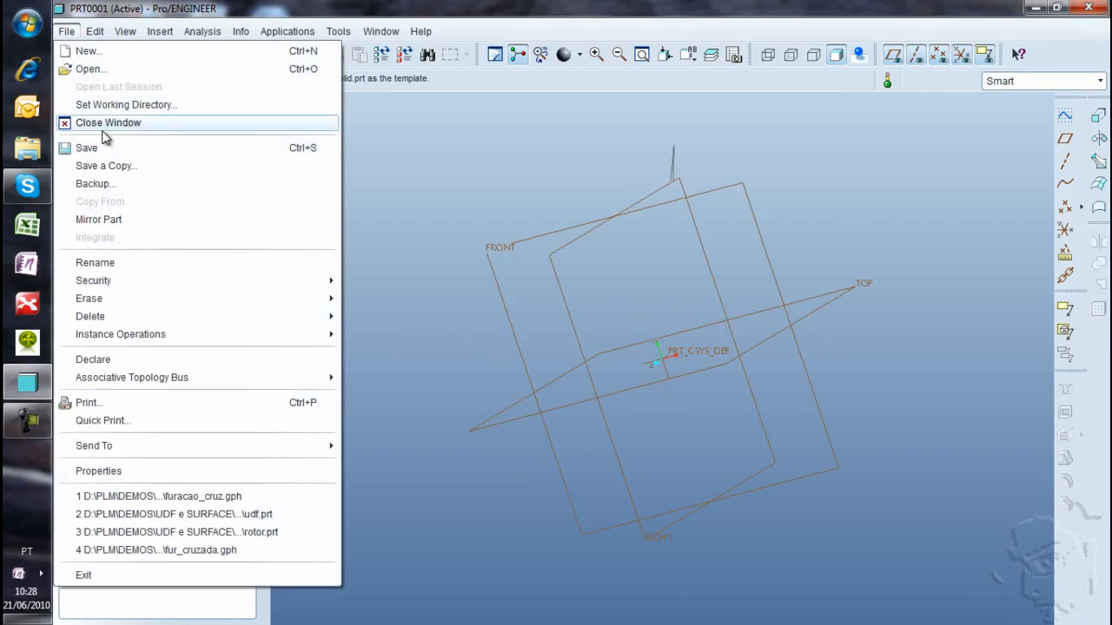
left_click(424, 155)
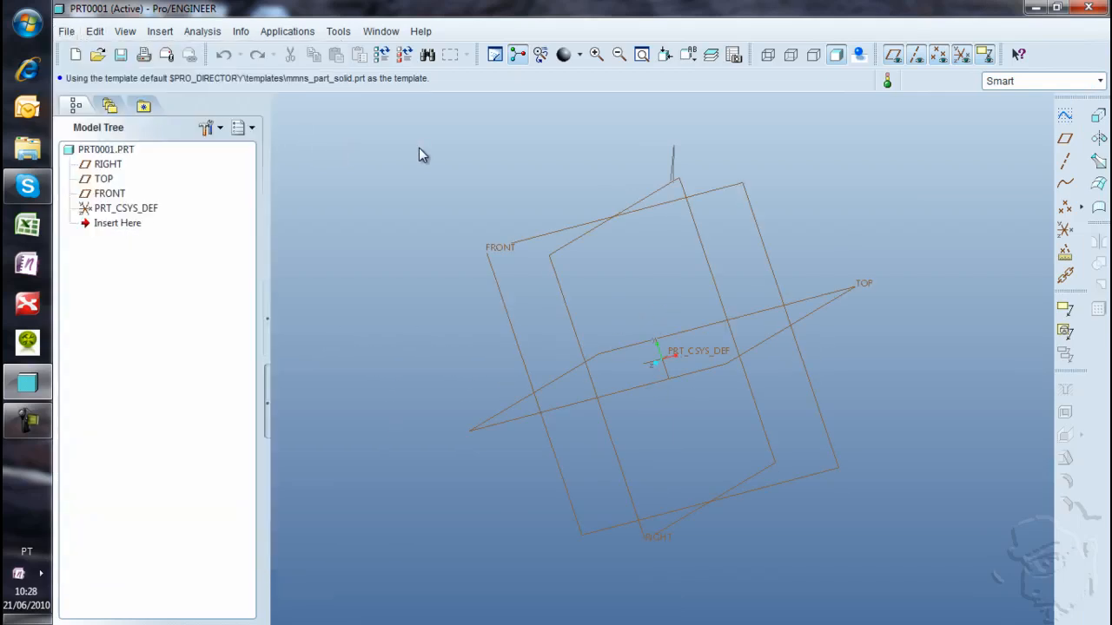
- Try to add the Close Window command to the File toolbar and cancel the customization
right_click(376, 63)
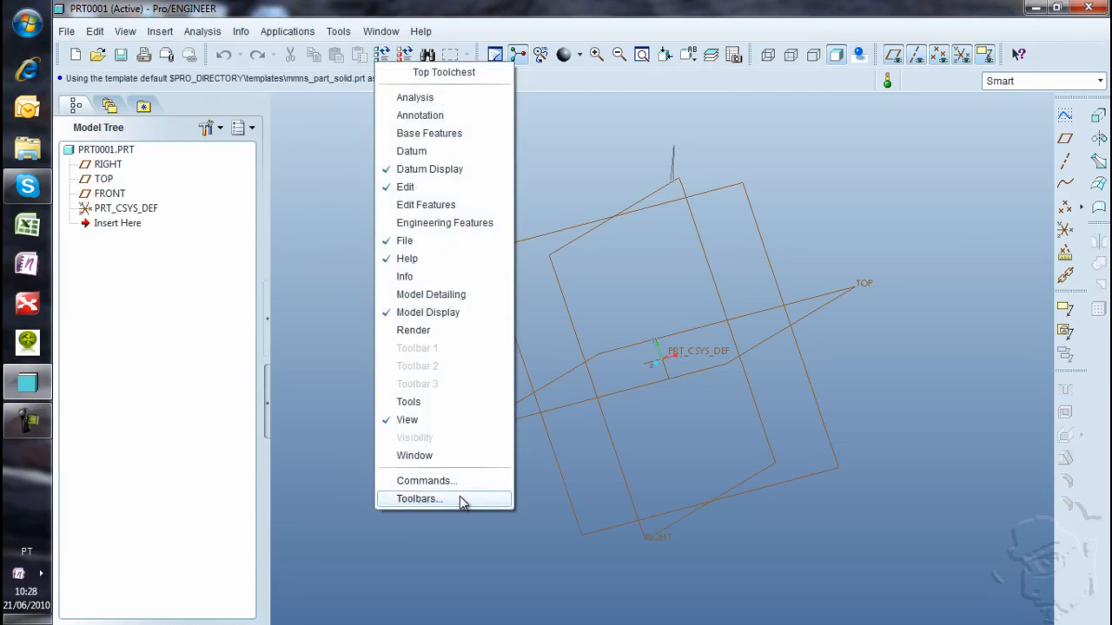
right_click(386, 58)
right_click(387, 61)
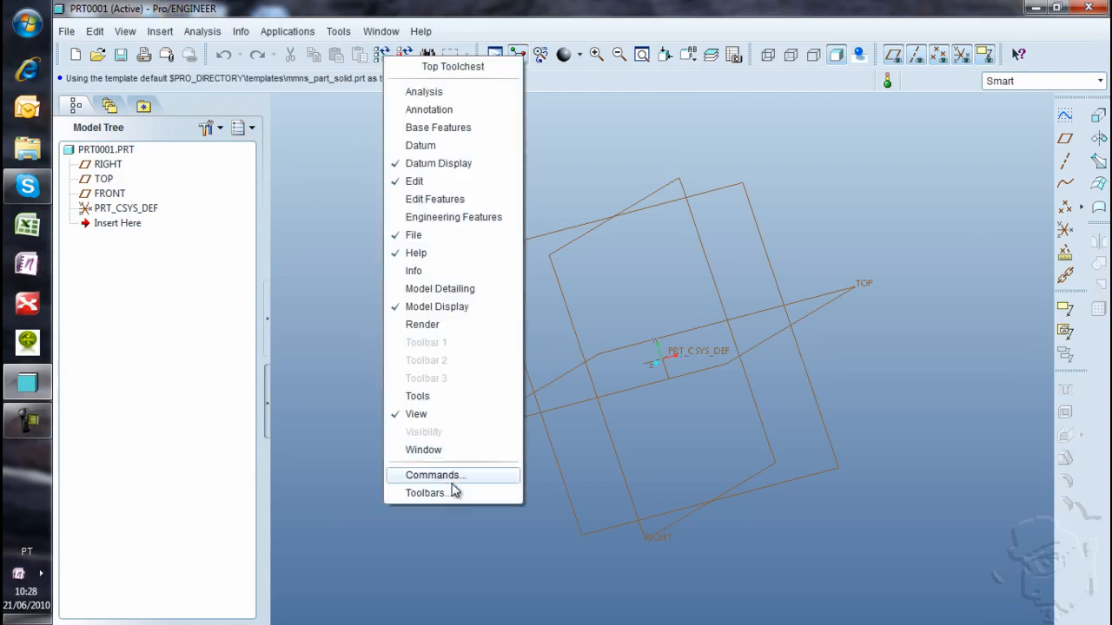
left_click(455, 477)
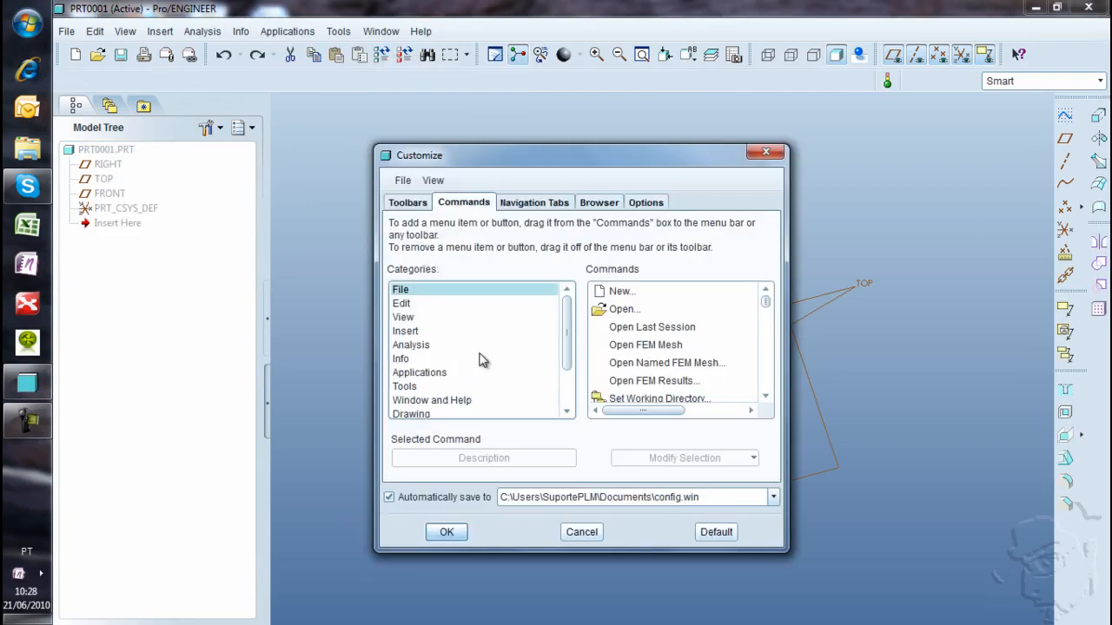
left_click(404, 319)
left_click(407, 290)
left_click(766, 398)
left_click(766, 398)
left_click(766, 398)
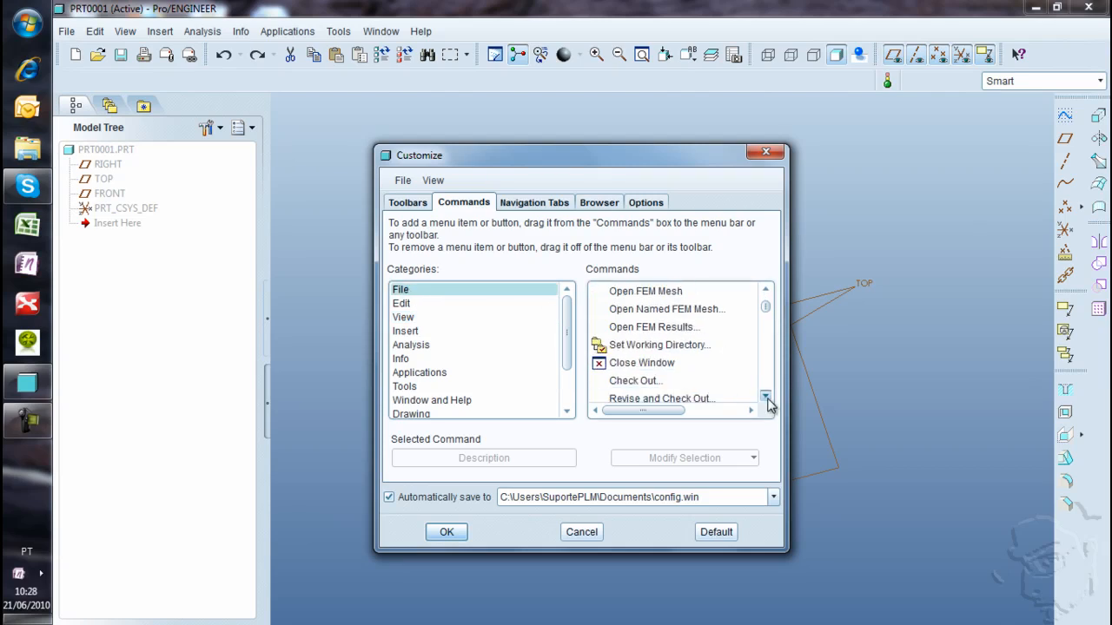
left_click(766, 398)
left_click(766, 398)
left_click_drag(640, 327, 132, 63)
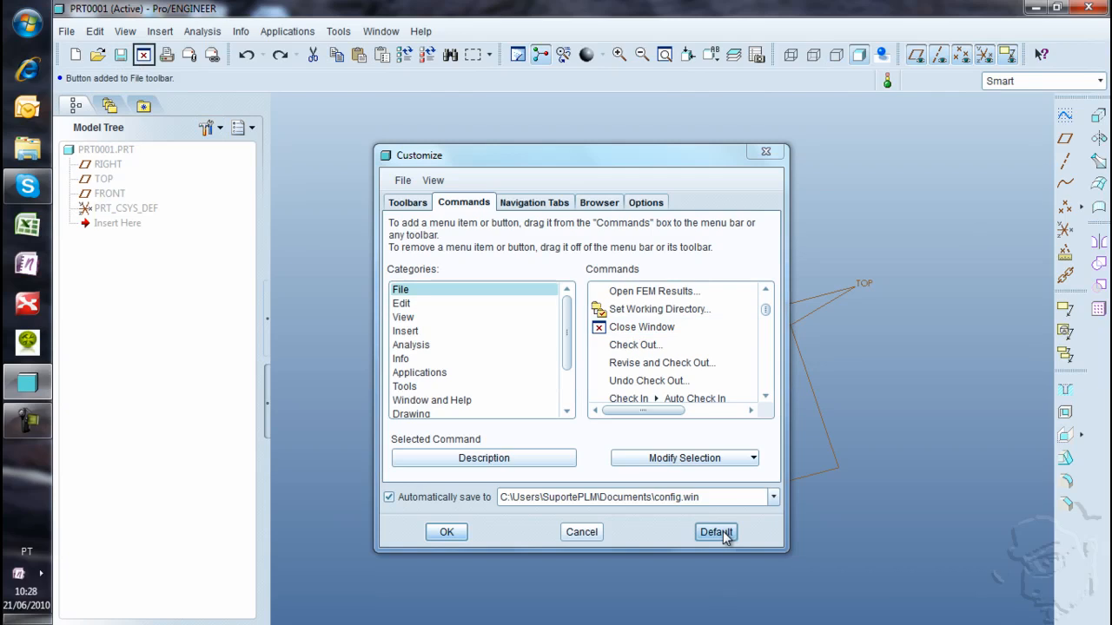
left_click(582, 533)
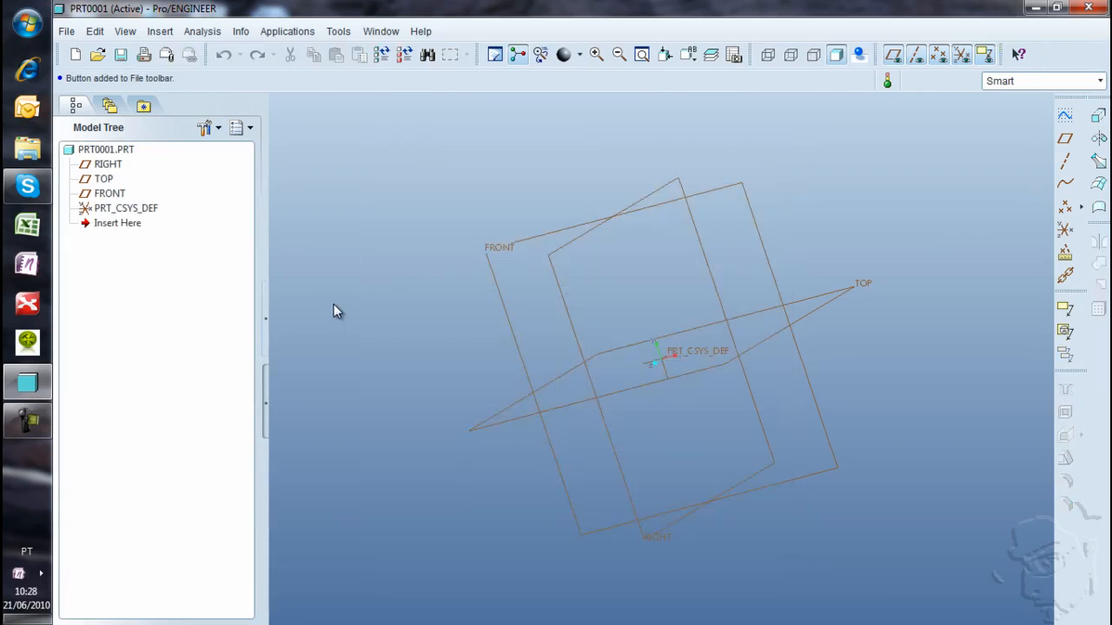
- Collapse the model tree area and expand it again
left_click(266, 217)
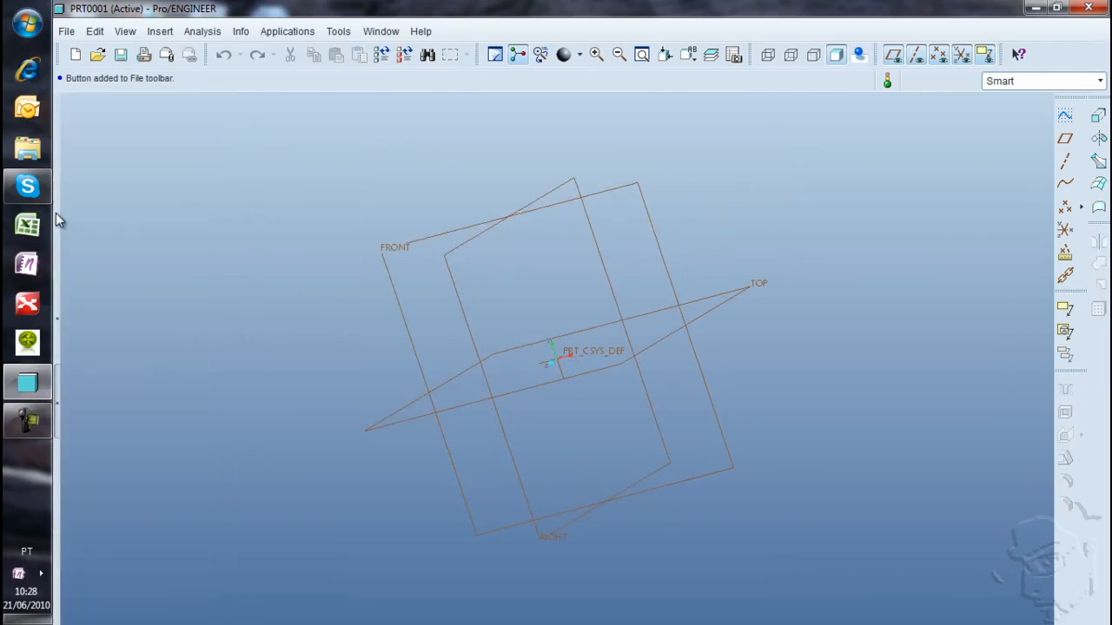
left_click(57, 306)
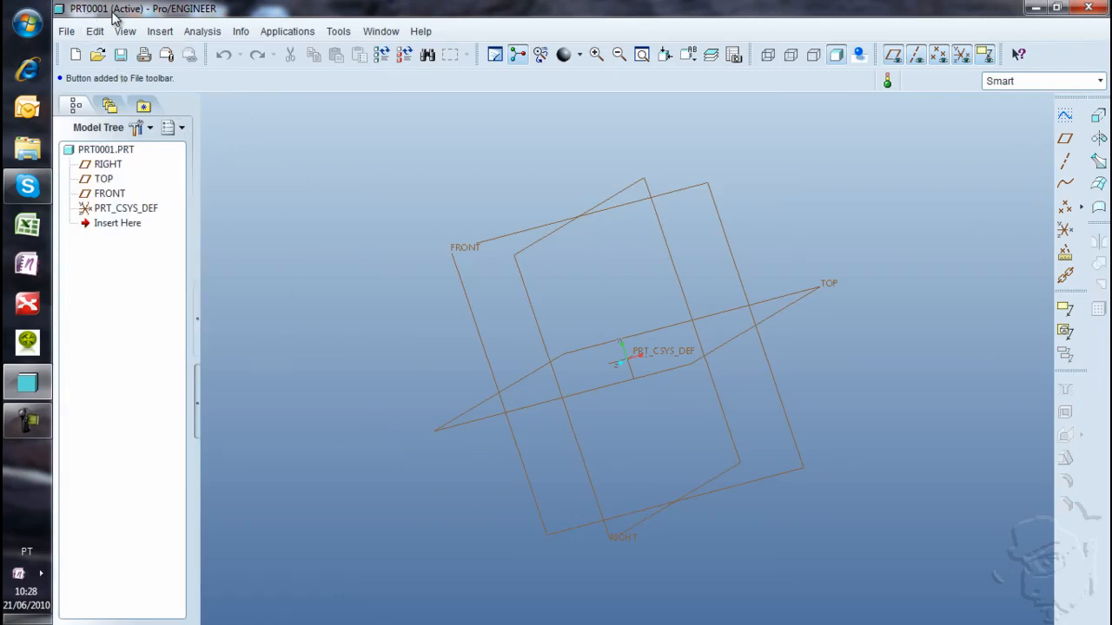
- Close the PRT0001 window and reopen prt0001.prt from the objects in session
left_click(66, 31)
left_click(87, 120)
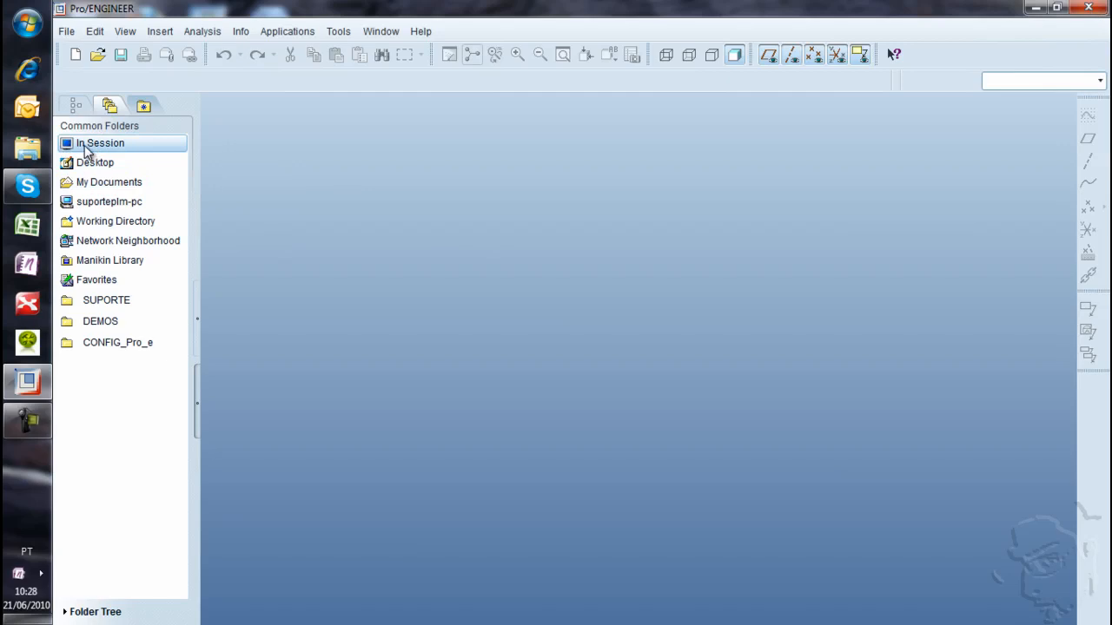
left_click(116, 152)
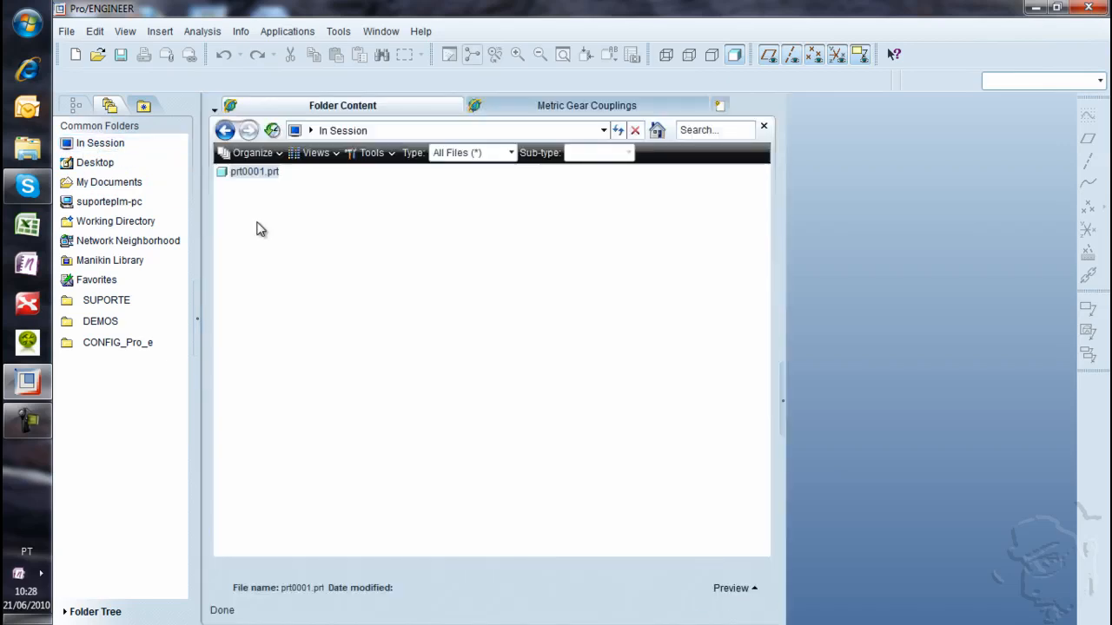
double_click(260, 172)
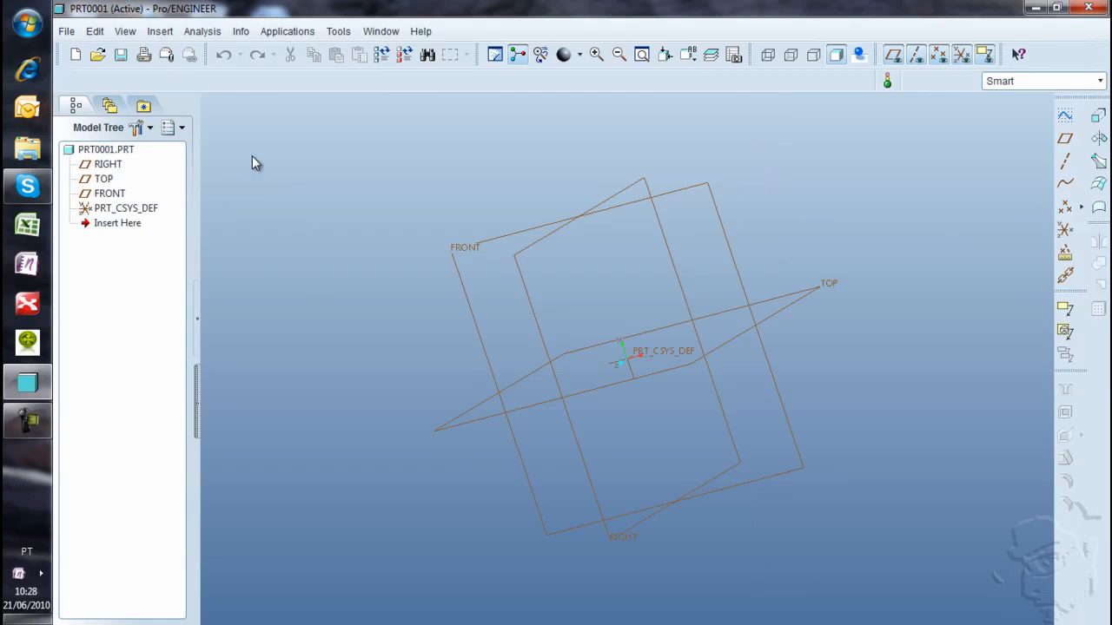
- Create two more solid parts, prt0002 and prt0003, from the default template
left_click(76, 53)
key("Return")
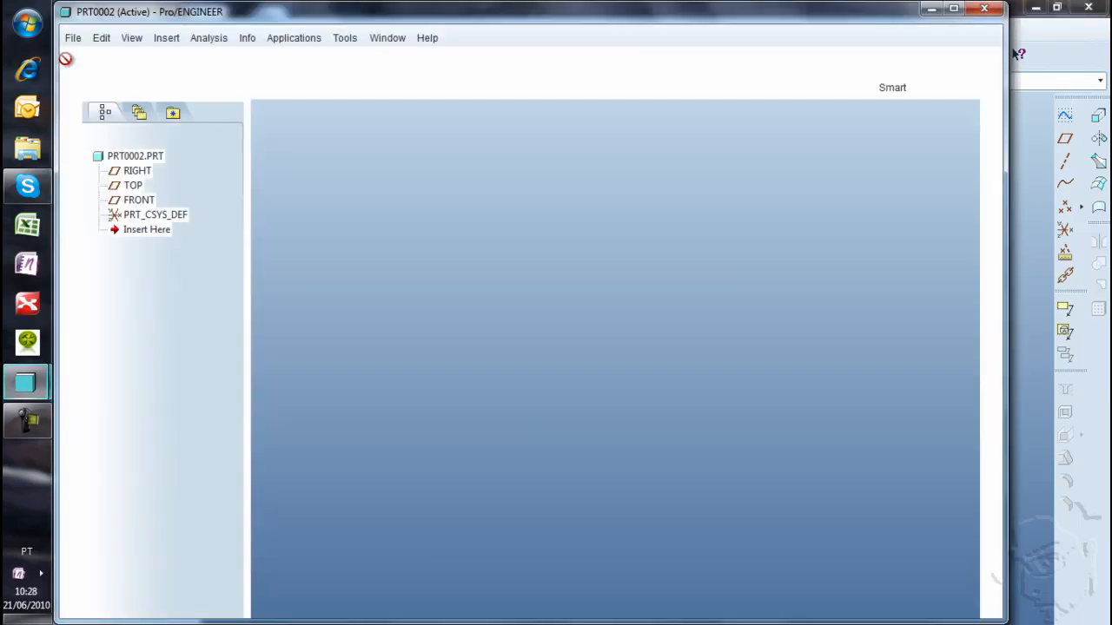
left_click(116, 134)
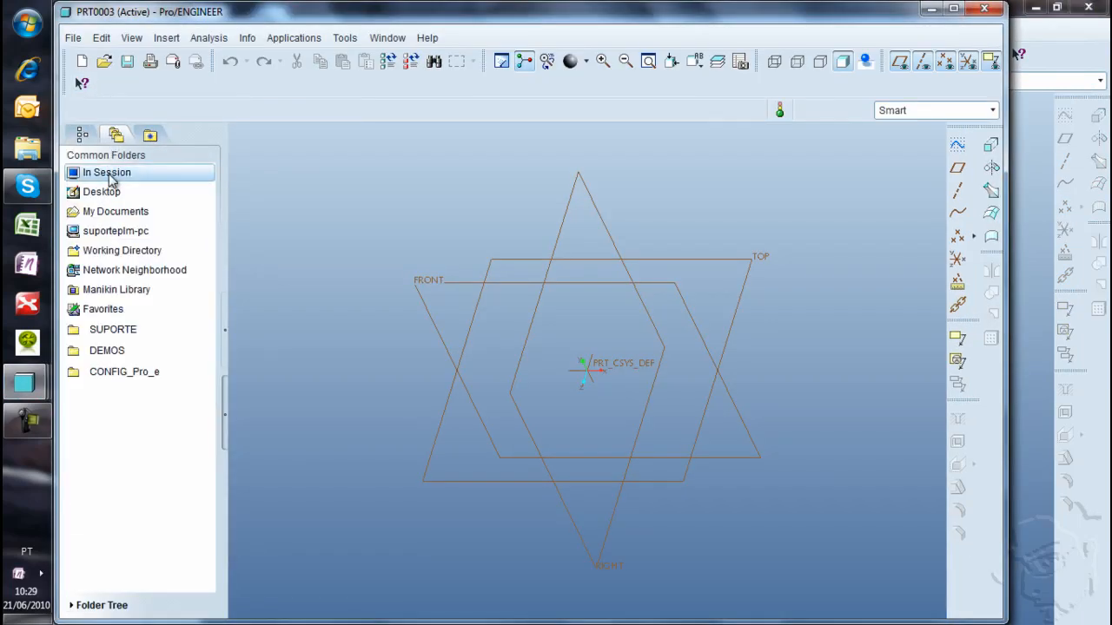
left_click(116, 211)
- Close the windows of the three open parts without saving them
left_click(73, 38)
left_click(103, 130)
left_click(79, 41)
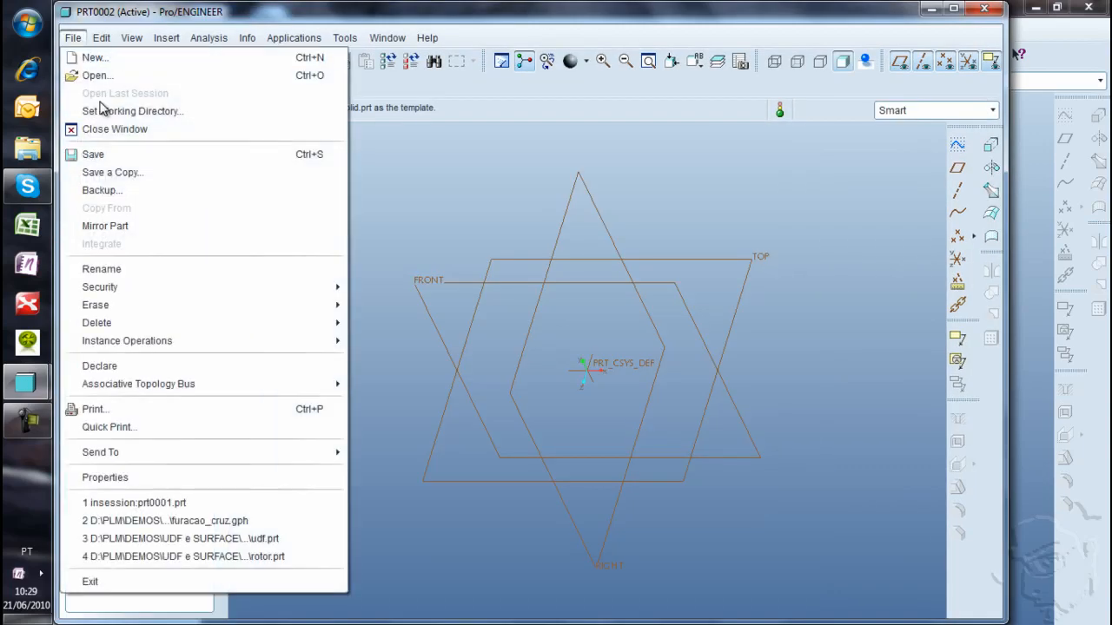
left_click(102, 130)
left_click(73, 38)
left_click(102, 129)
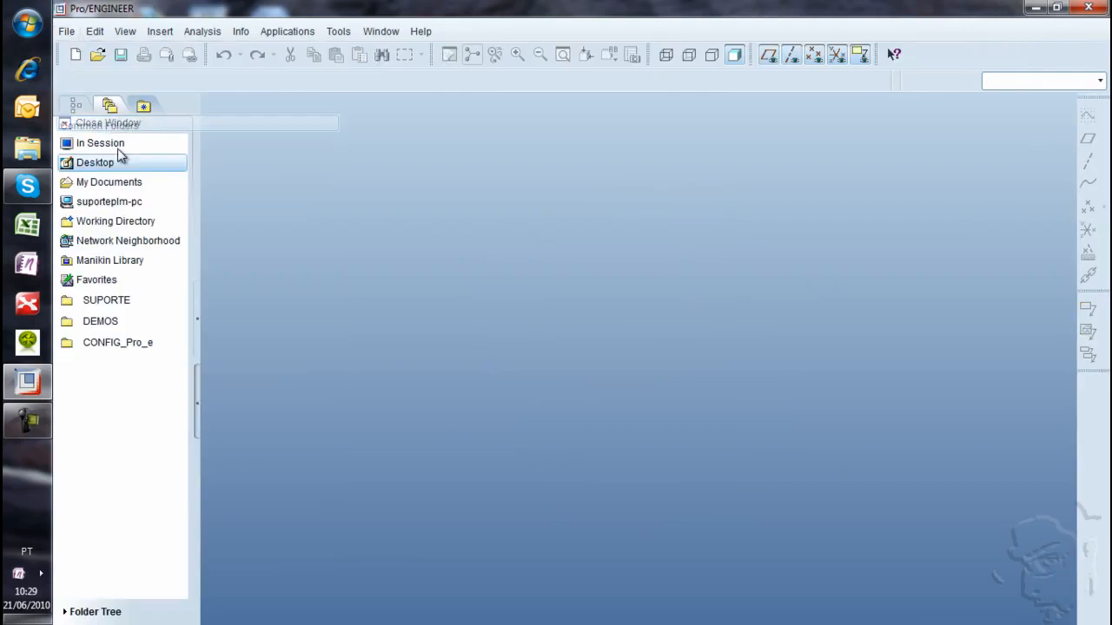
- List the objects in session and erase the undisplayed parts PRT0001, PRT0002 and PRT0003 from memory
left_click(111, 144)
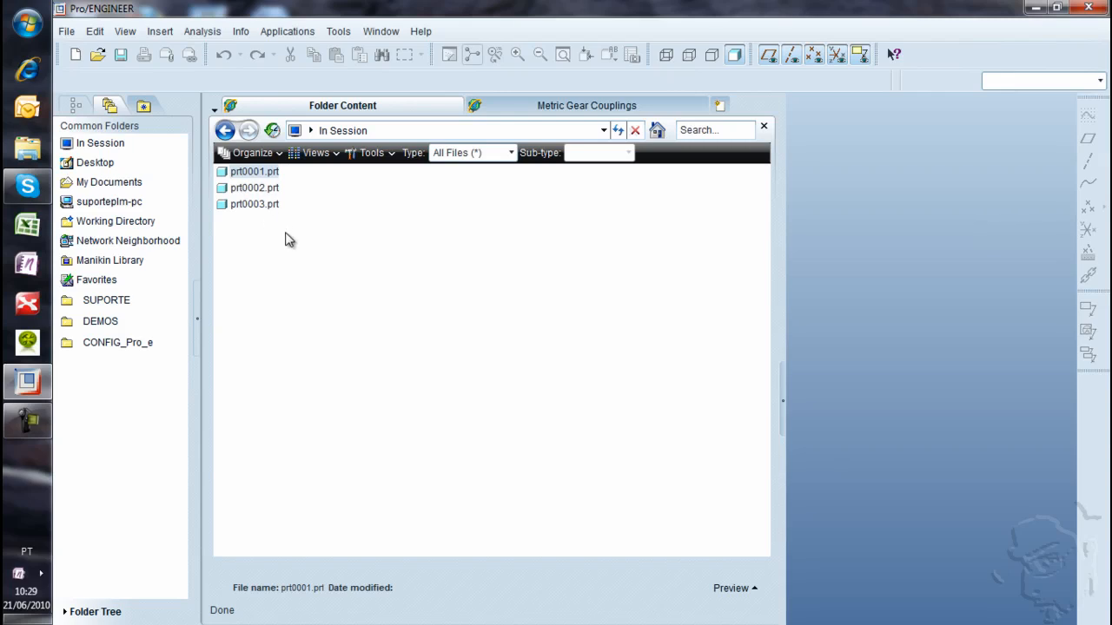
left_click(66, 31)
mouse_move(228, 247)
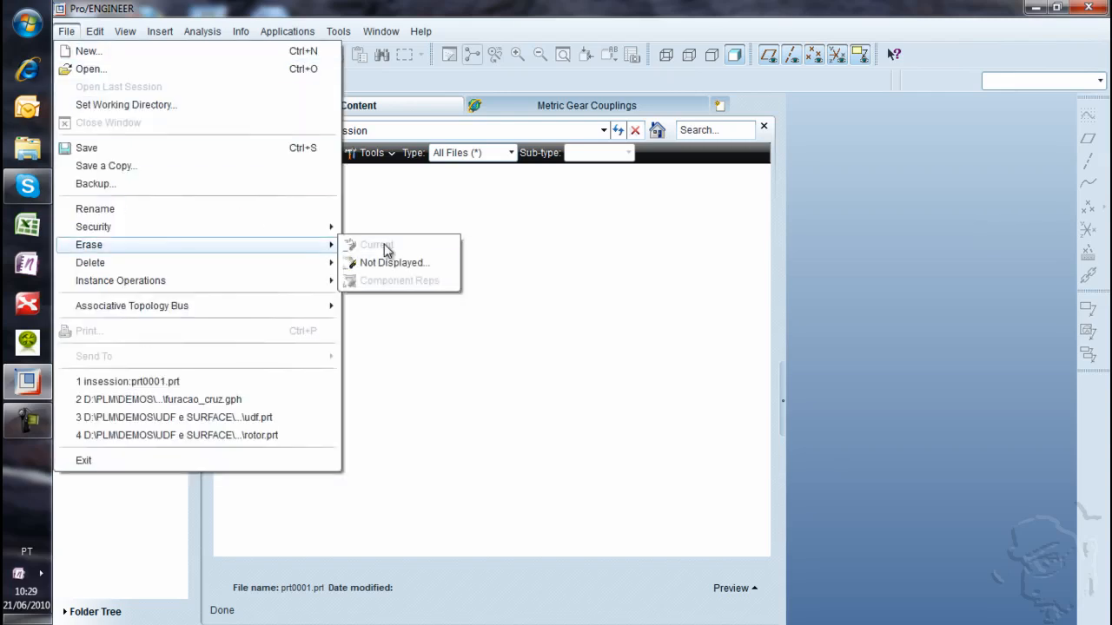
left_click(399, 265)
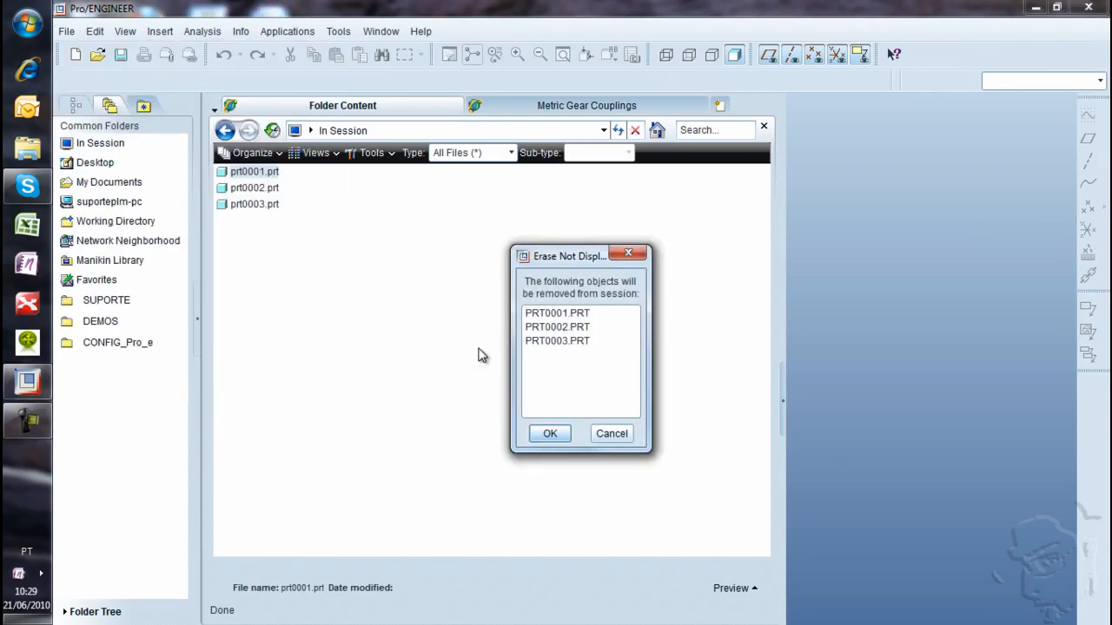
left_click(551, 434)
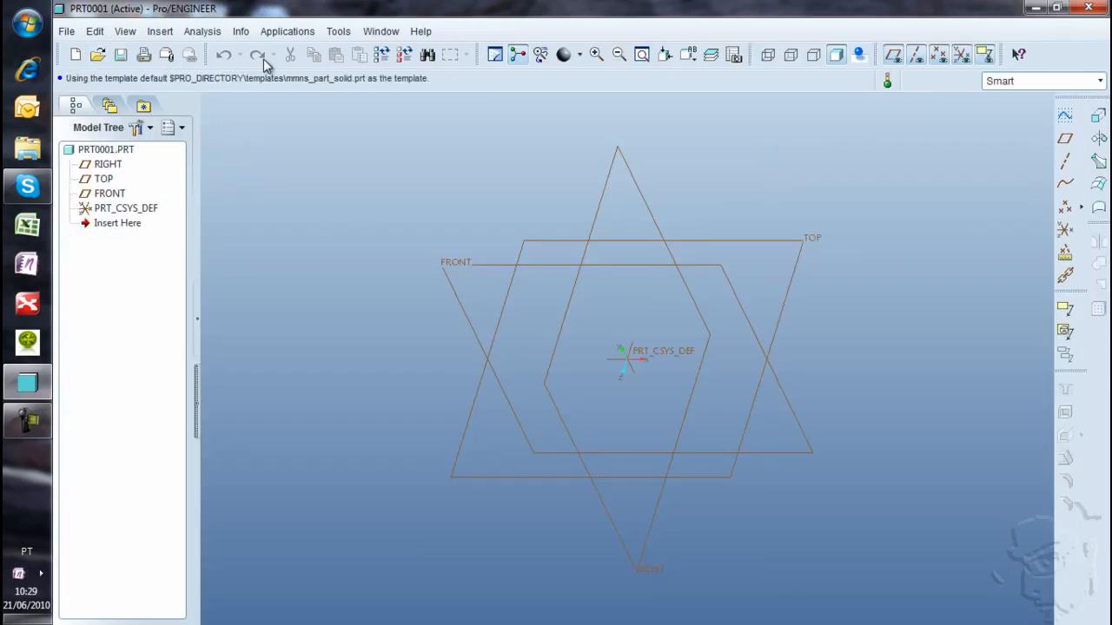
- Customize the File toolbar by adding the Close Window command after Save
right_click(164, 53)
left_click(230, 472)
scroll(677, 348, "down", 2)
left_click_drag(647, 310, 143, 54)
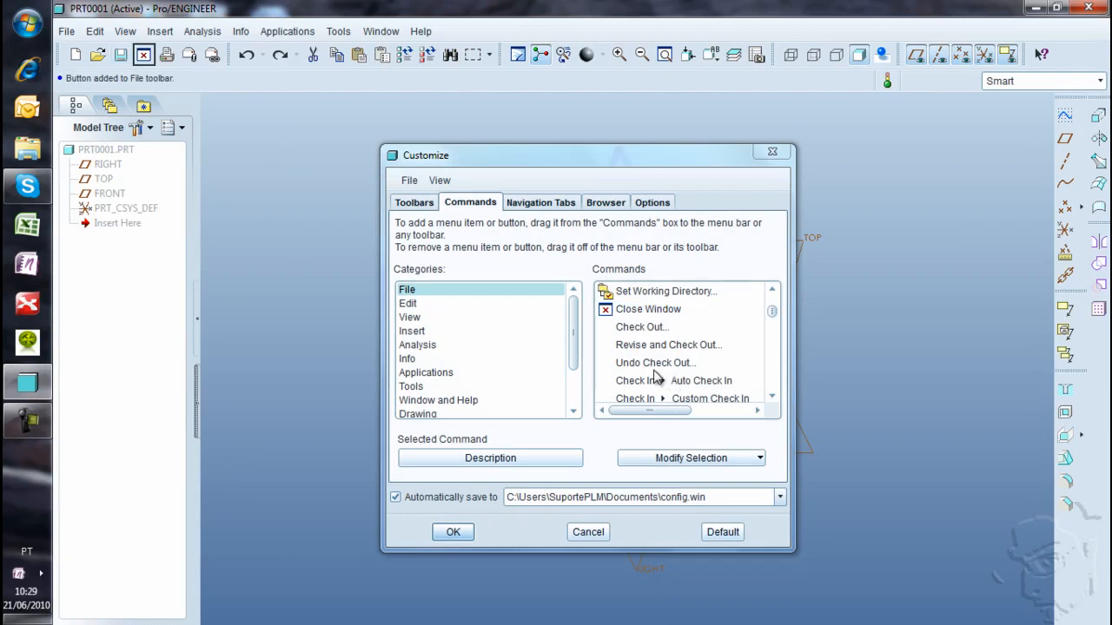
- Add the Erase Not Displayed command beside Close Window on the File toolbar and save the customization to config.win
scroll(654, 375, "down", 2)
scroll(650, 372, "down", 5)
scroll(649, 372, "up", 5)
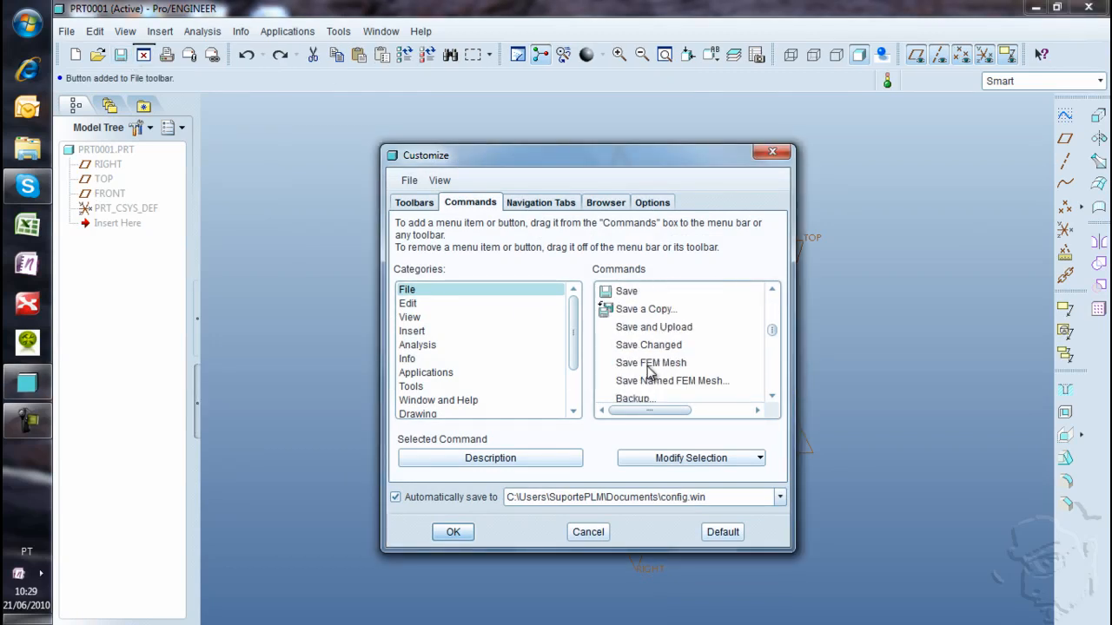
scroll(668, 348, "down", 3)
left_click(665, 324)
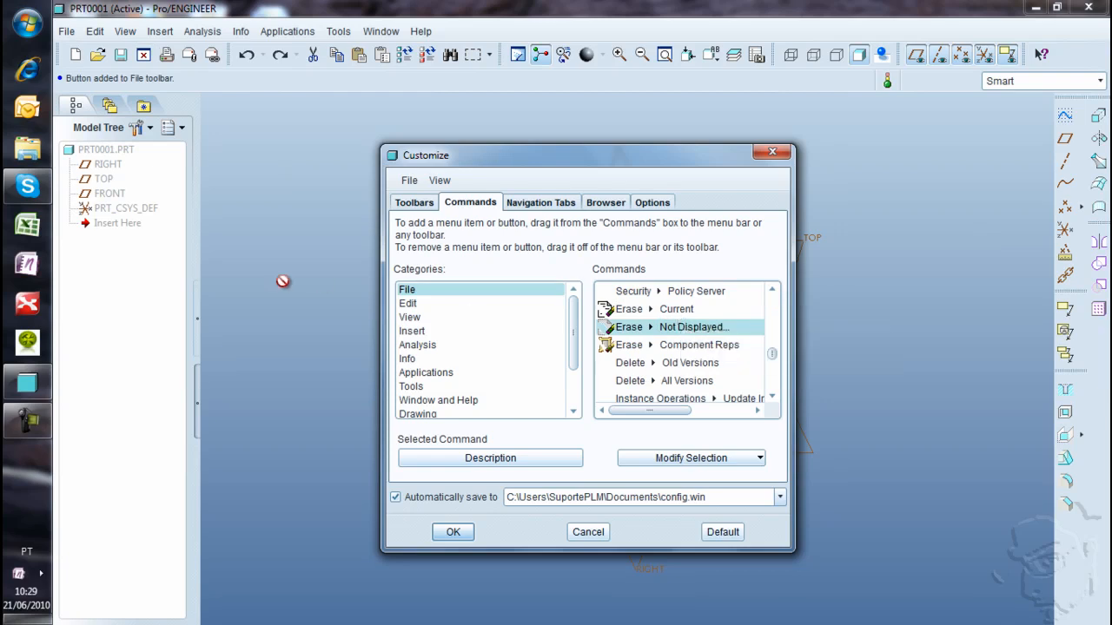
mouse_move(675, 334)
left_mouse_down()
mouse_move(575, 297)
mouse_move(156, 70)
mouse_move(166, 55)
left_mouse_up()
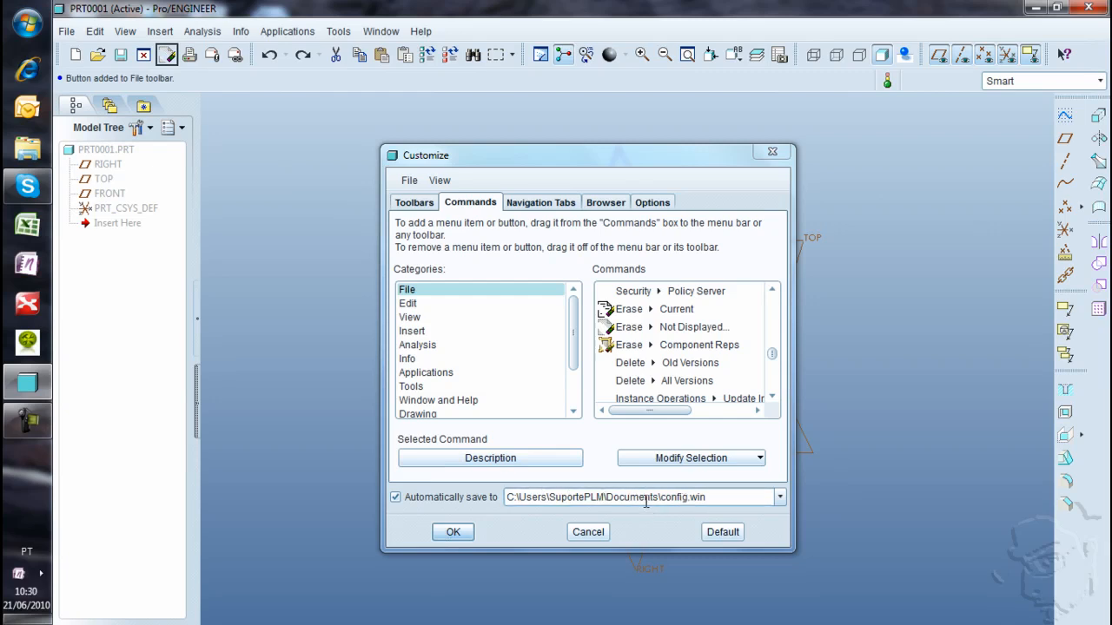
left_click(455, 533)
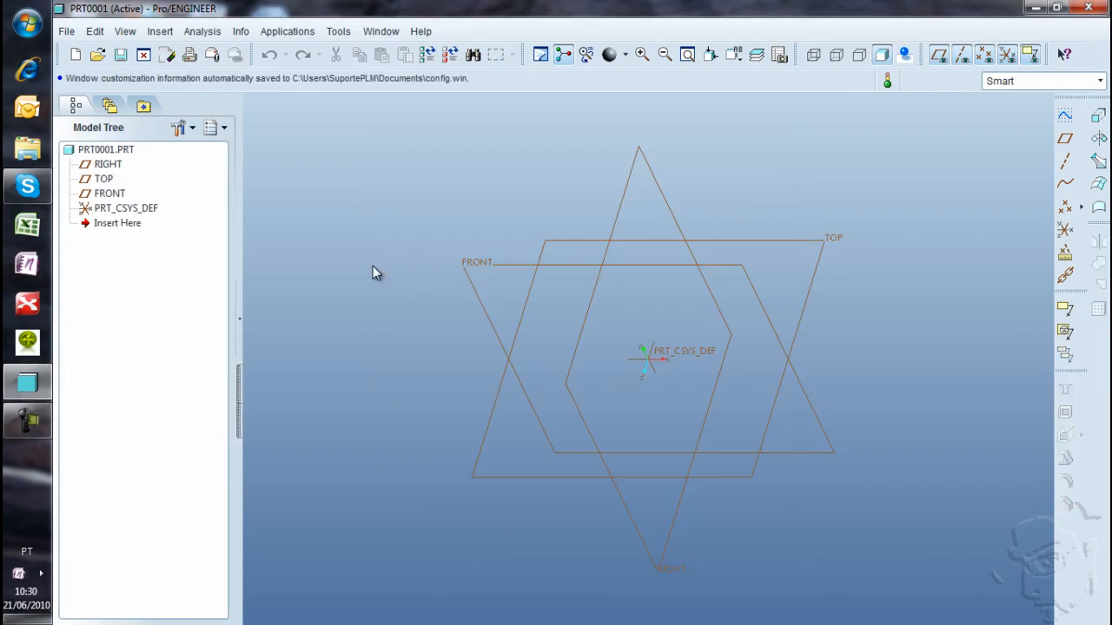
- Exit Pro/ENGINEER without saving, search the installed programs for "pro" and launch Pro ENGINEER
left_click(1088, 7)
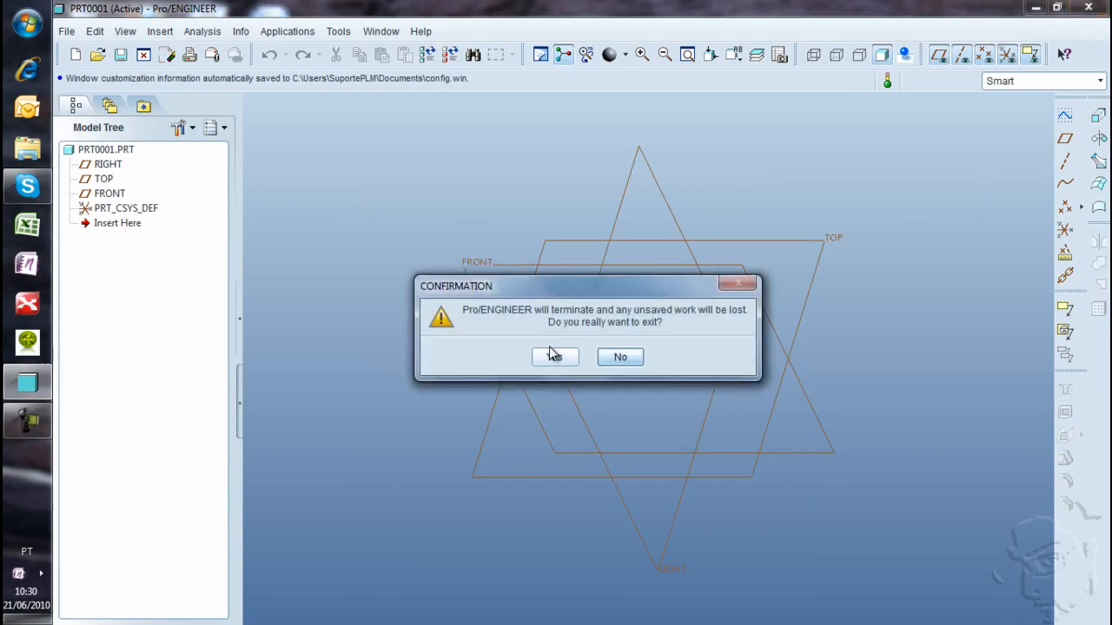
left_click(551, 357)
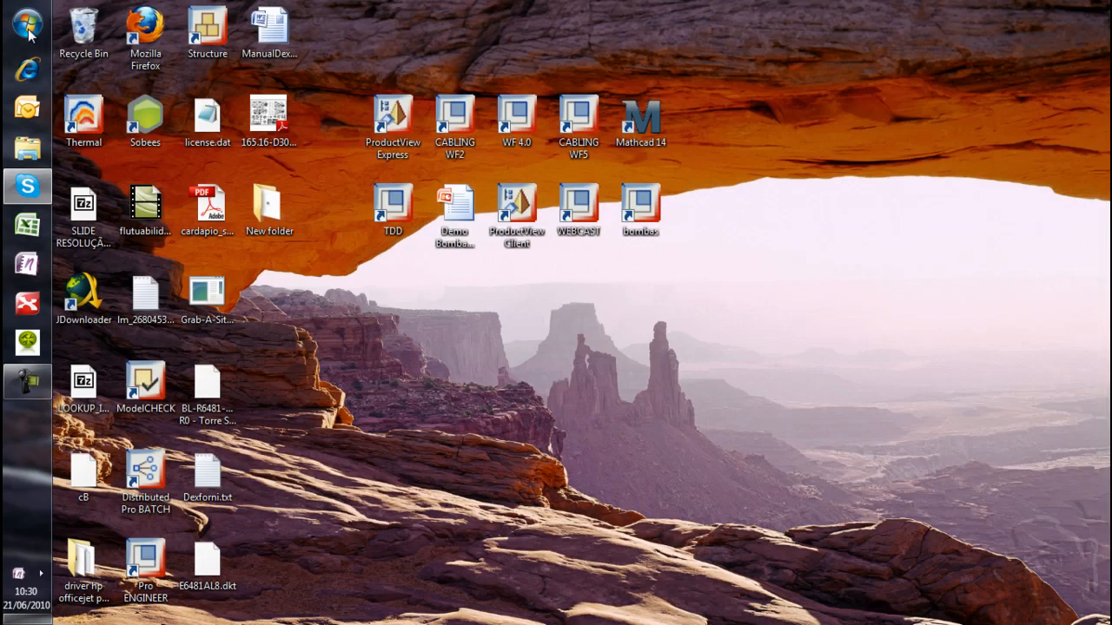
left_click(27, 24)
type("pro")
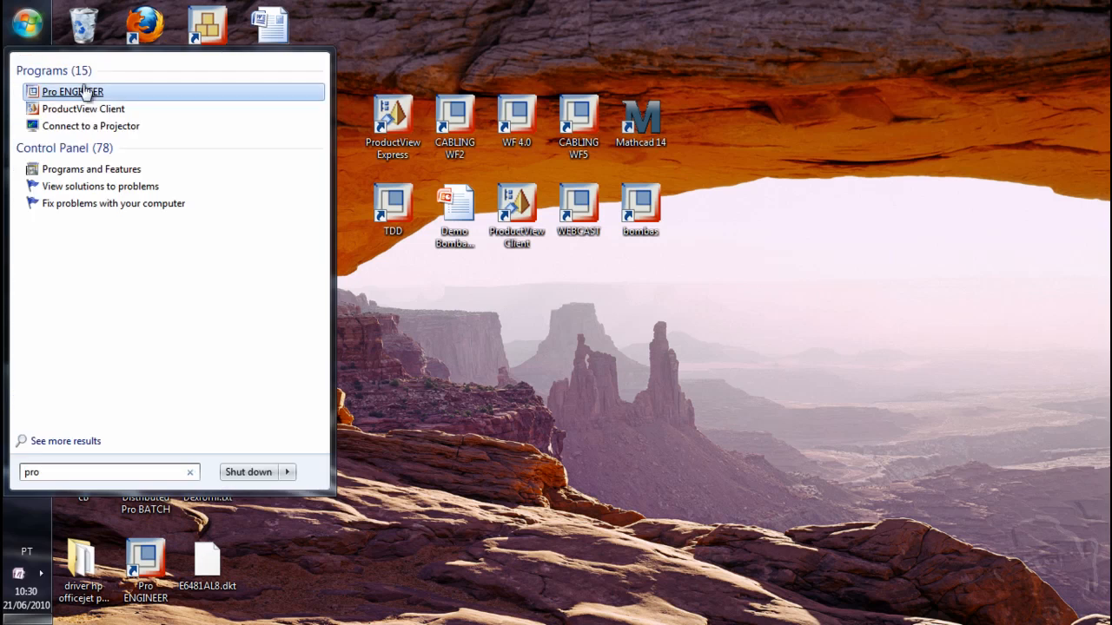
left_click(94, 92)
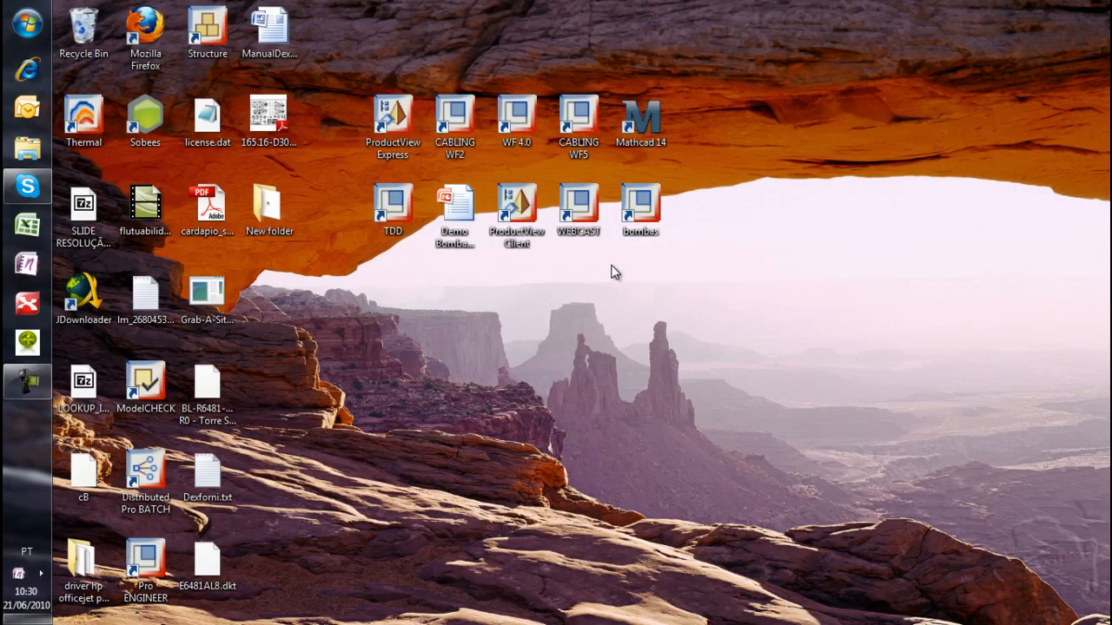
- Examine the target and start-in folder in the properties of the TDD desktop shortcut
right_click(396, 215)
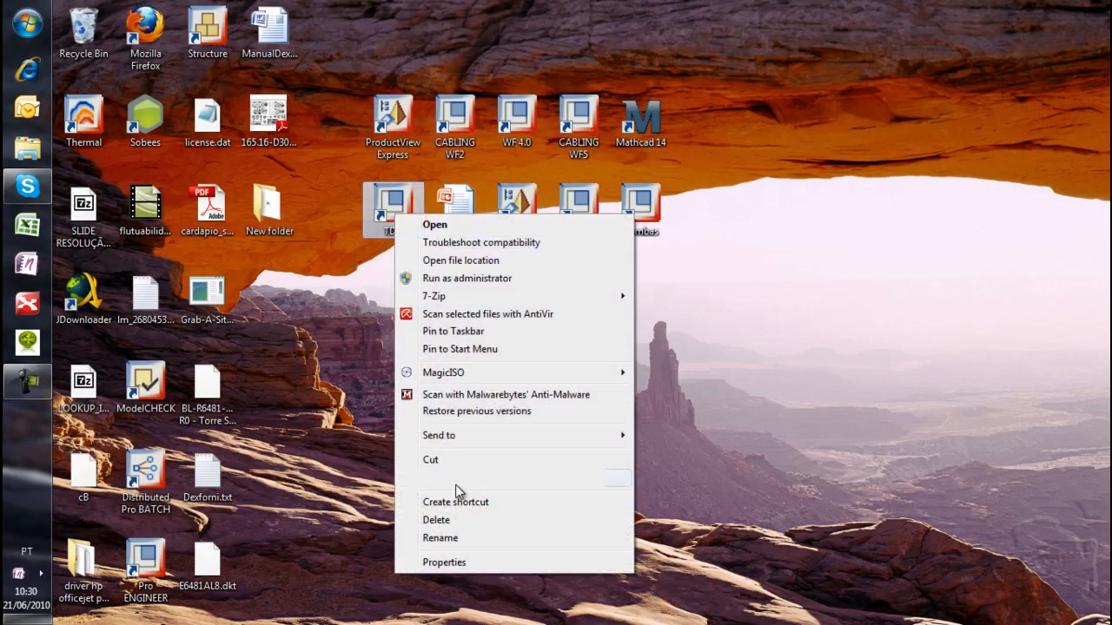
left_click(462, 561)
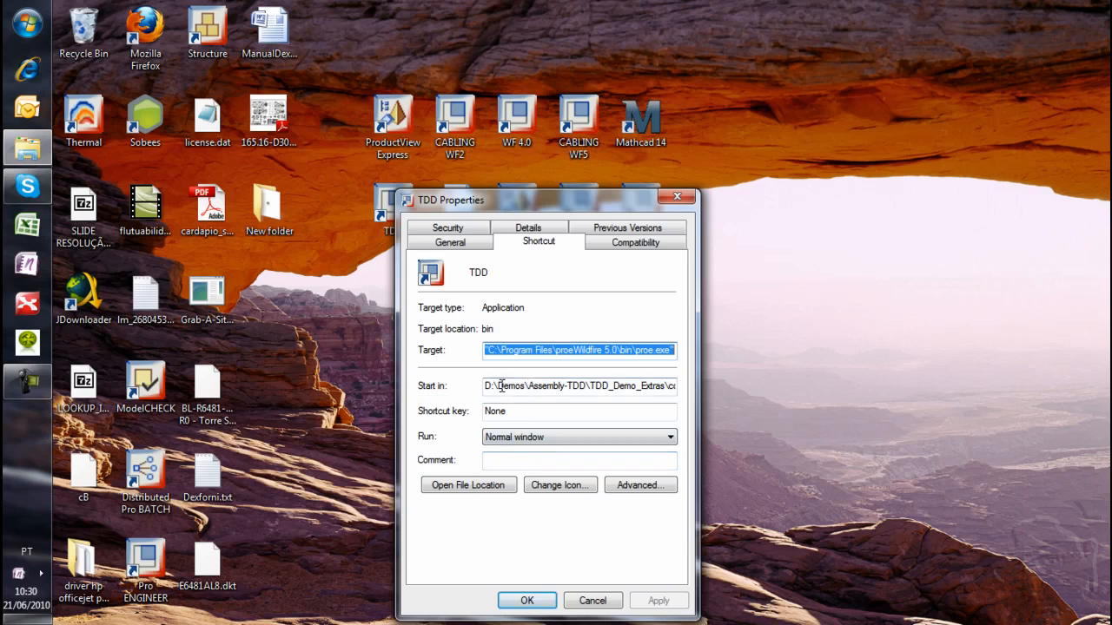
left_click_drag(644, 389, 716, 401)
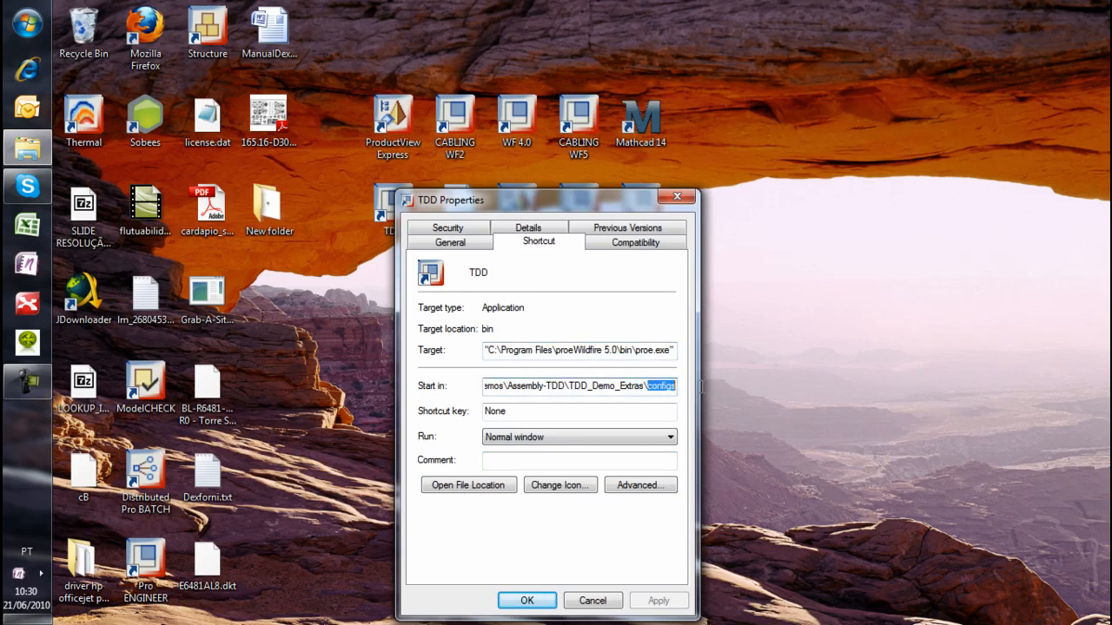
left_click(526, 600)
- Examine the start-in folder in the properties of the WEBCAST desktop shortcut
right_click(583, 213)
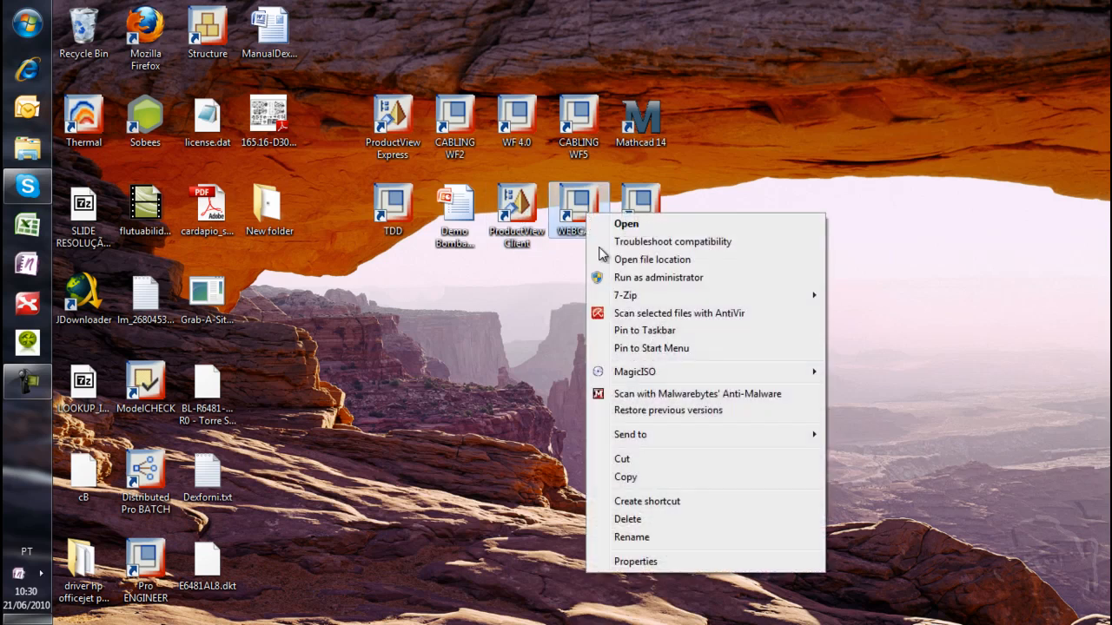
left_click(634, 561)
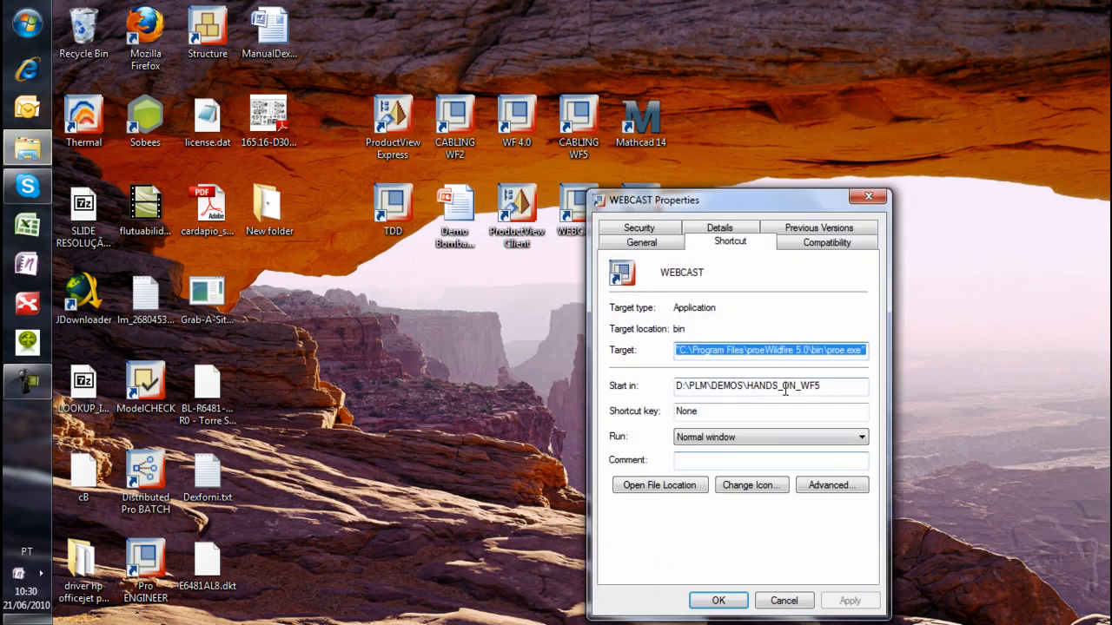
left_click(719, 601)
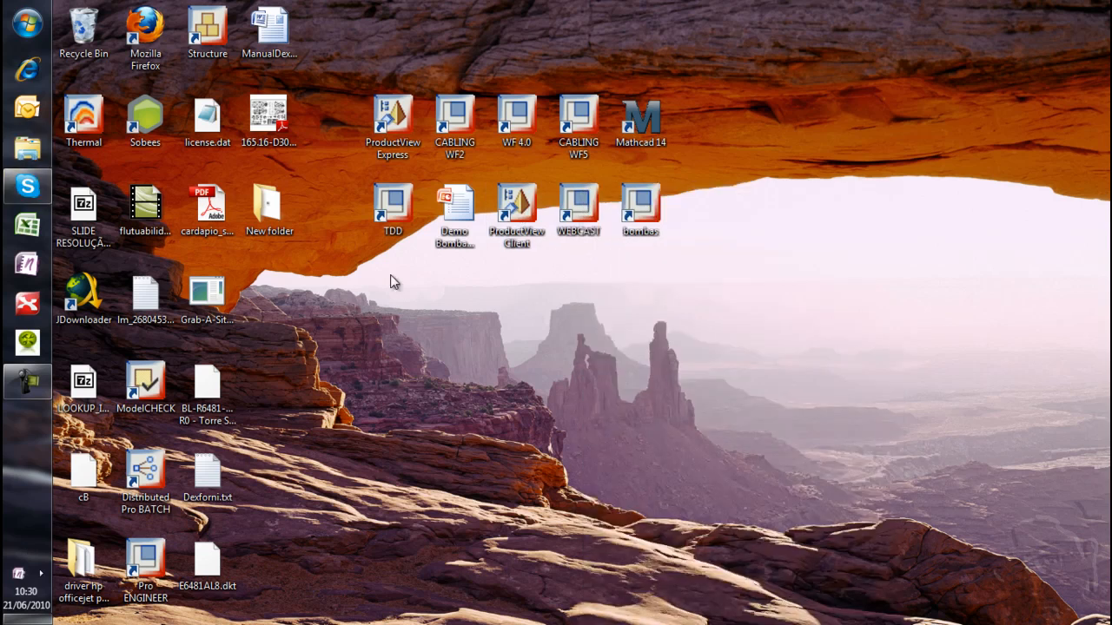
- Start Pro/ENGINEER from the TDD desktop shortcut
double_click(398, 219)
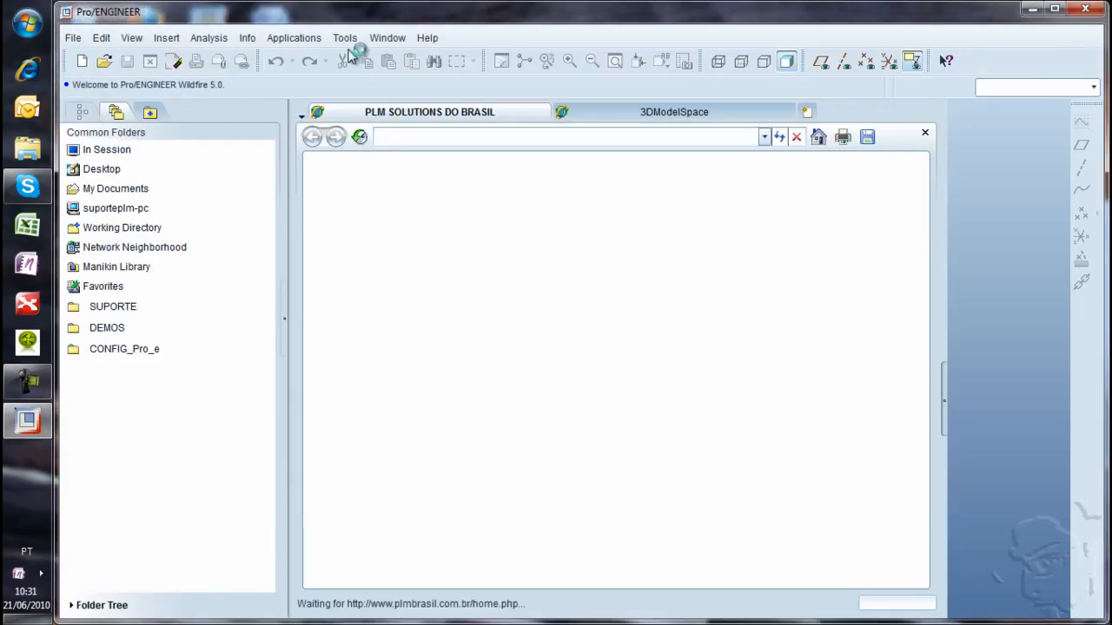
- Examine the configuration options loaded from the TDD config.pro, and close the options window
left_click(348, 39)
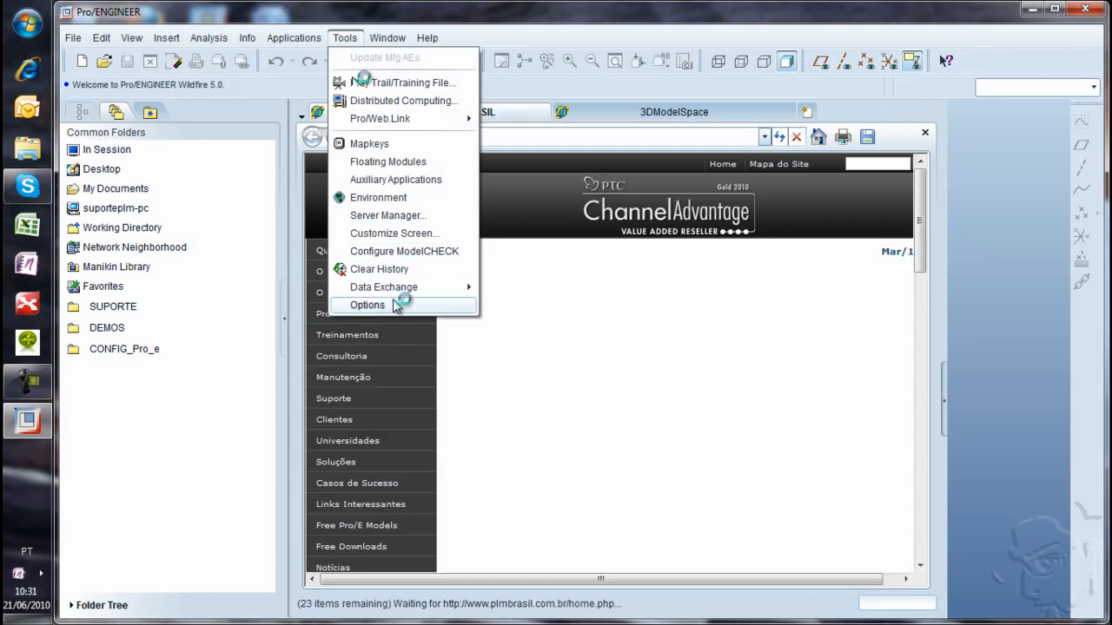
left_click(396, 305)
scroll(569, 300, "down", 10)
scroll(569, 300, "down", 5)
left_click(828, 602)
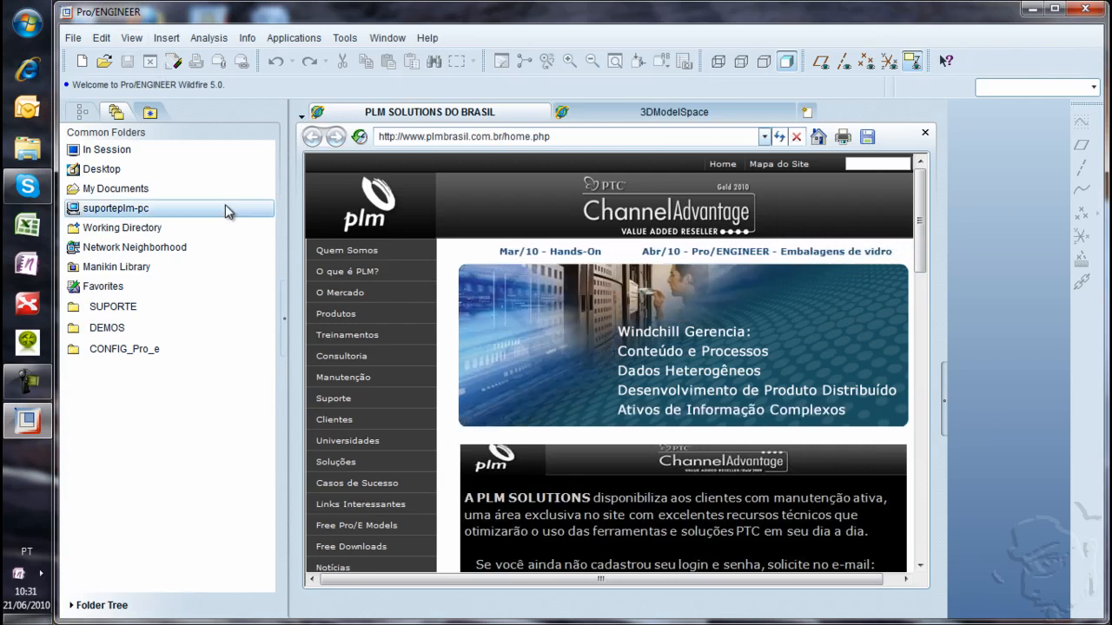
- Browse in Windows Explorer to Demos\Assembly-TDD\TDD_Demo_Extras\configs on the D: drive and examine the files stored there
left_click(27, 147)
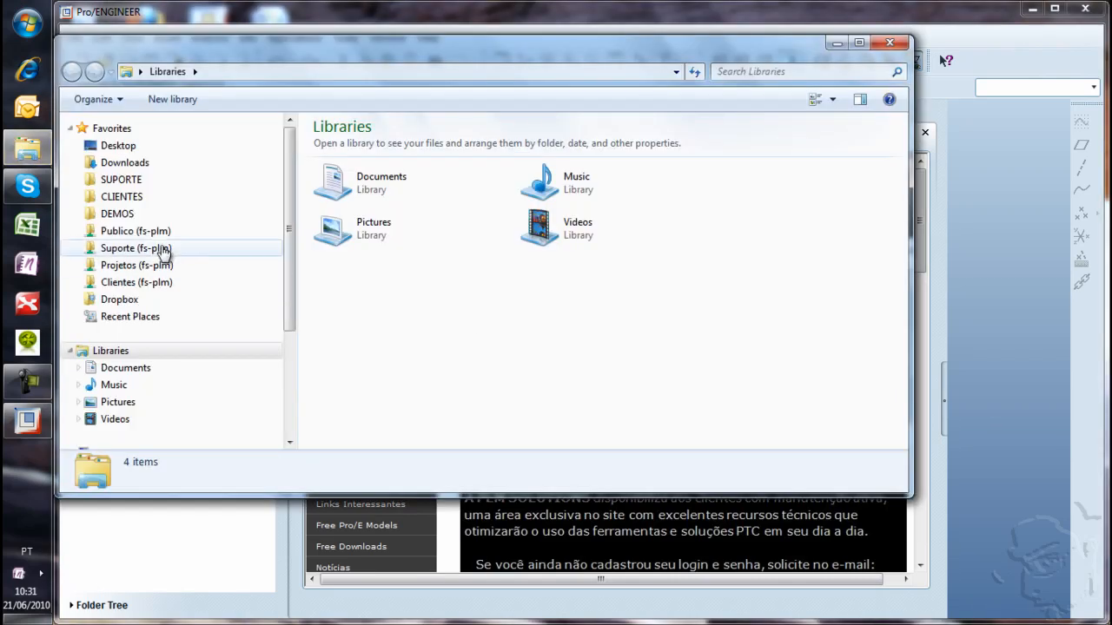
left_click(118, 213)
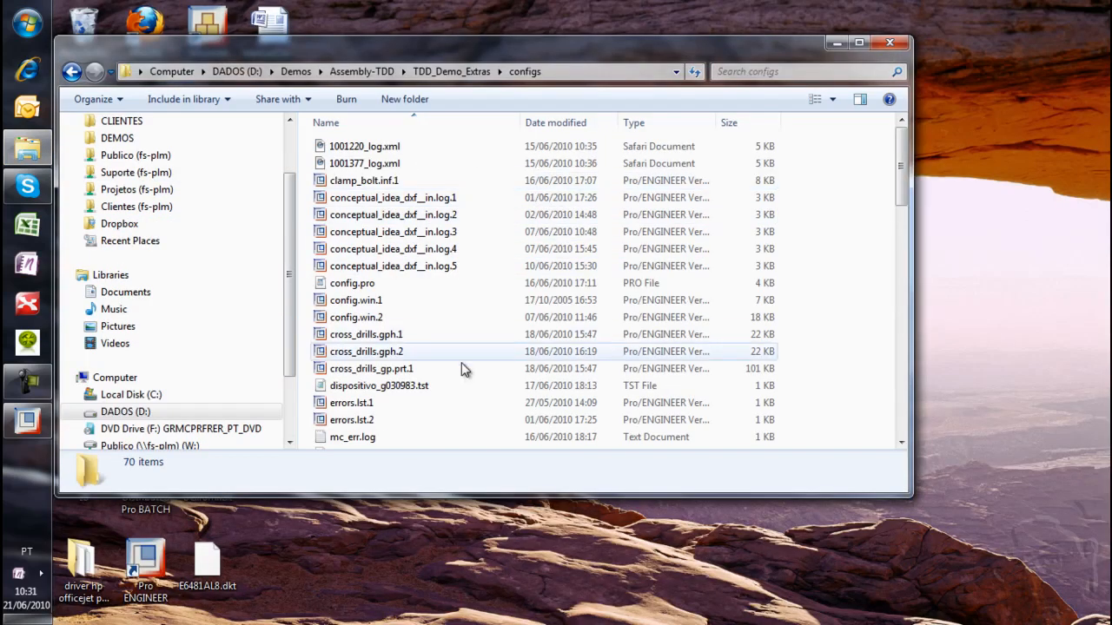
scroll(460, 365, "down", 8)
scroll(447, 330, "down", 9)
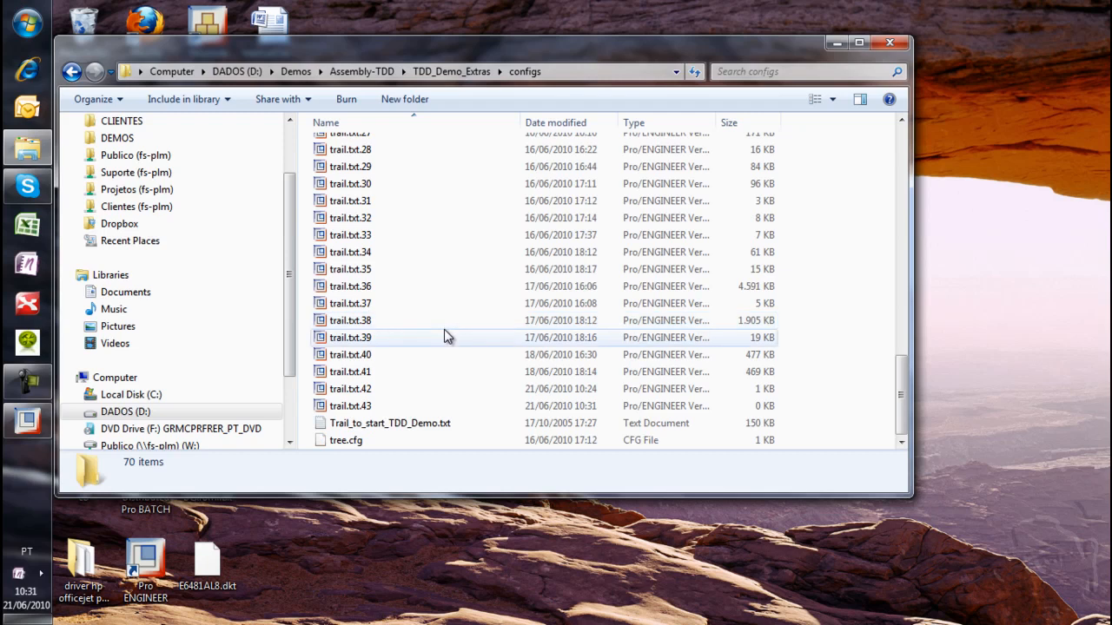
scroll(444, 330, "up", 14)
scroll(397, 376, "up", 3)
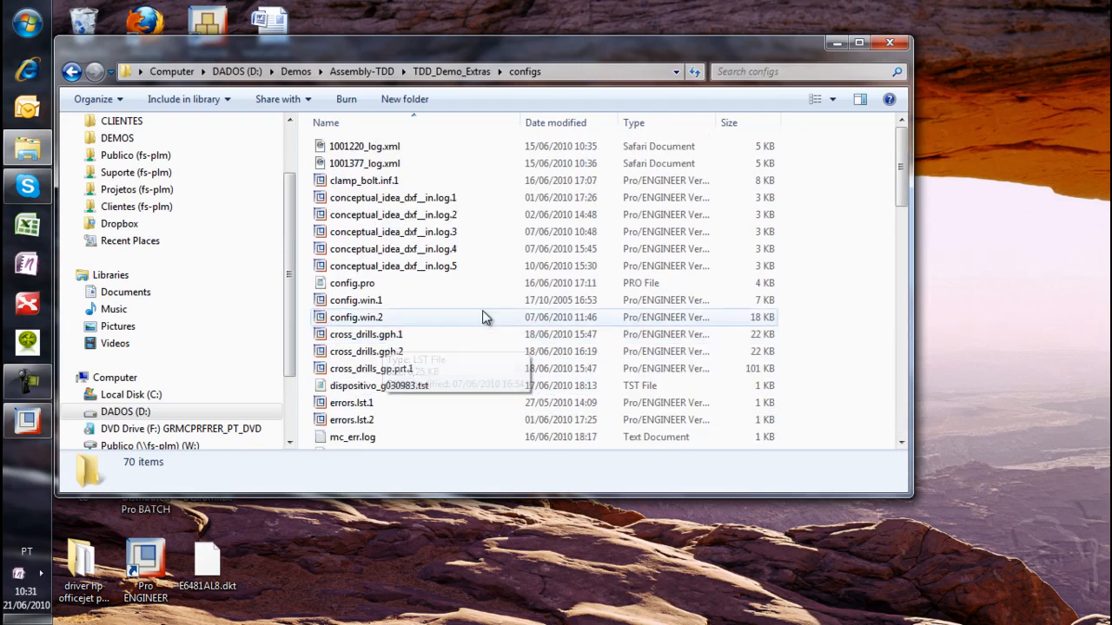
- Examine the config.win.1 and config.win.2 files and read the contents of config.pro in WordPad
left_click(361, 306)
left_click(383, 318)
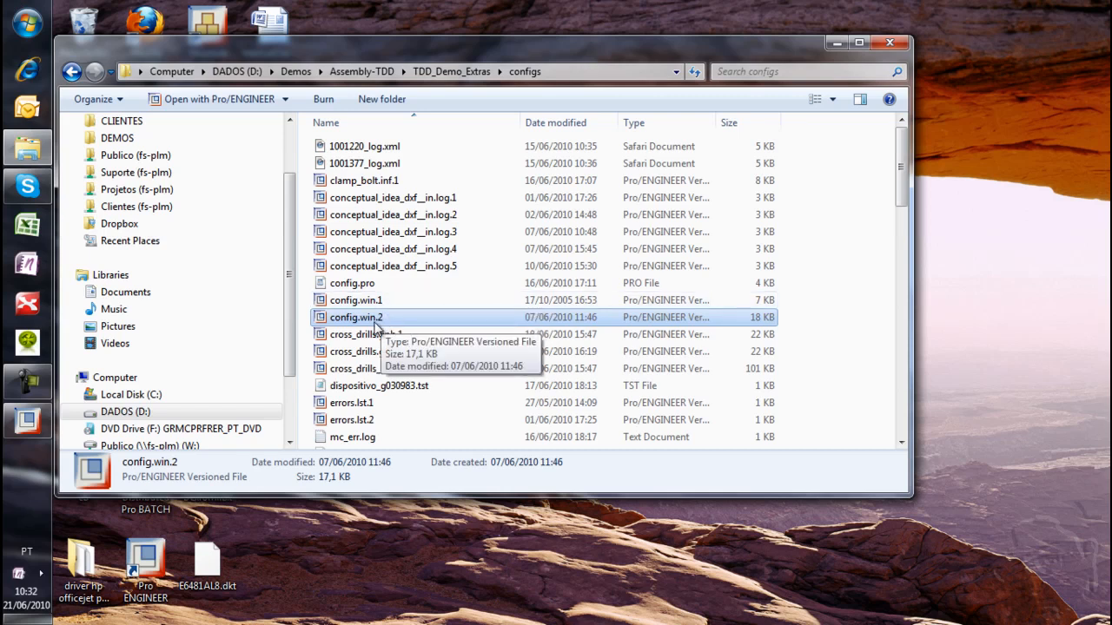
left_click(350, 284)
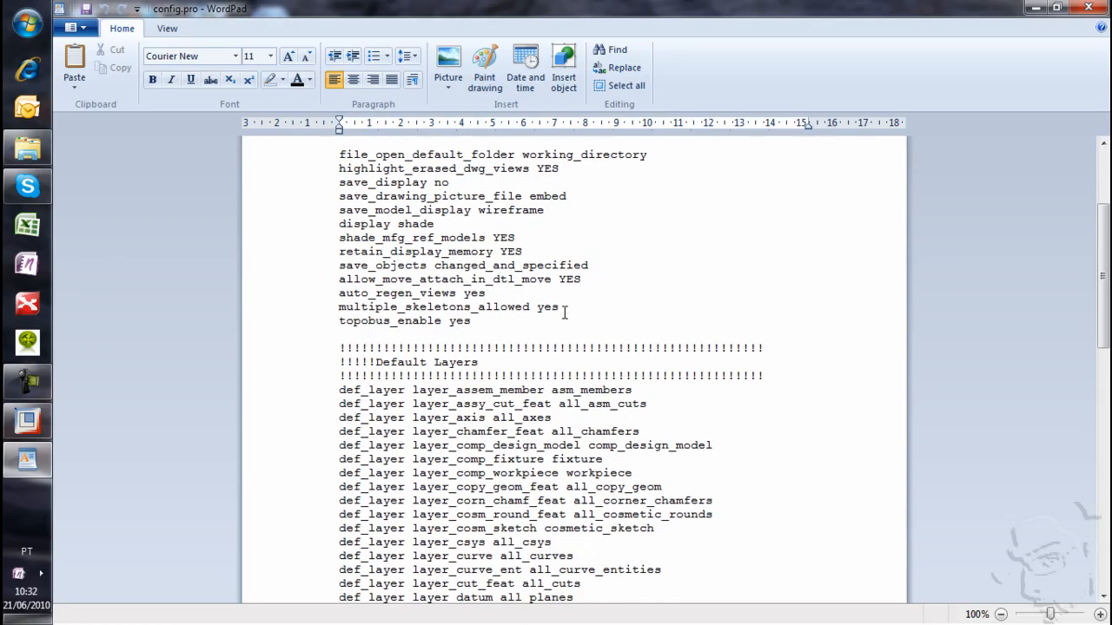
scroll(521, 374, "down", 12)
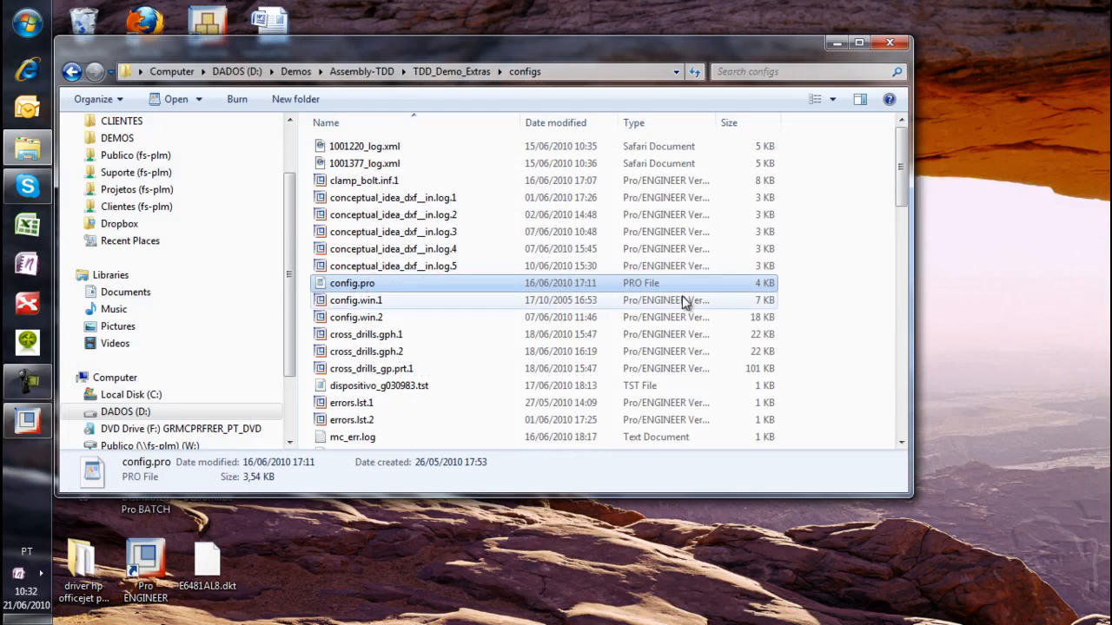
left_click(376, 304)
left_click(372, 320)
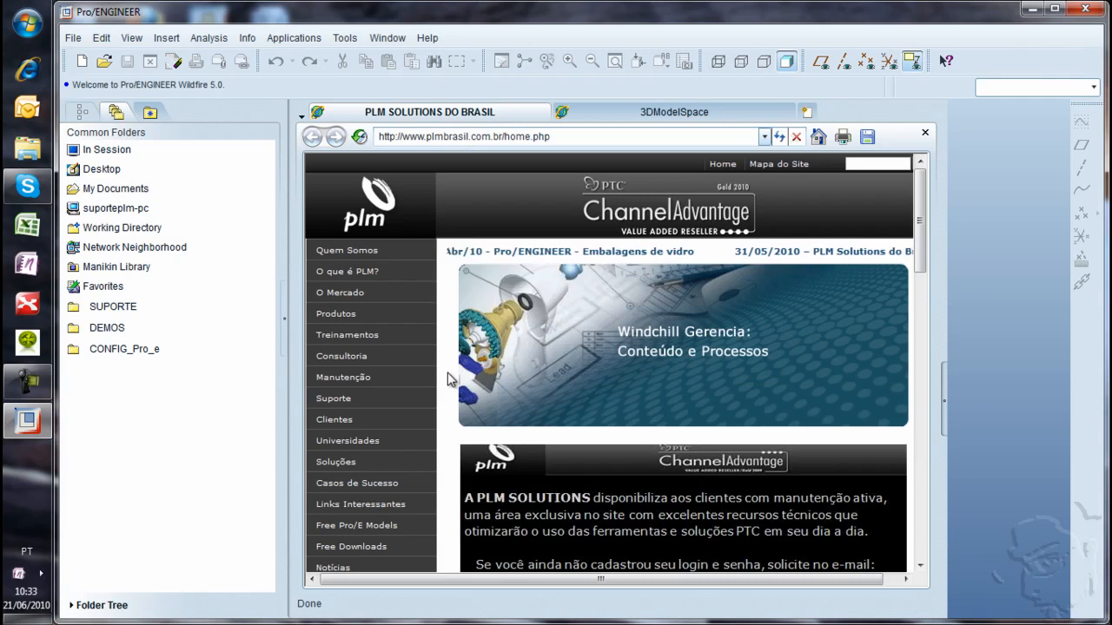
- Search the Pro/ENGINEER configuration options for the keyword "browser" and widen the name column of the results
left_click(345, 37)
left_click(392, 310)
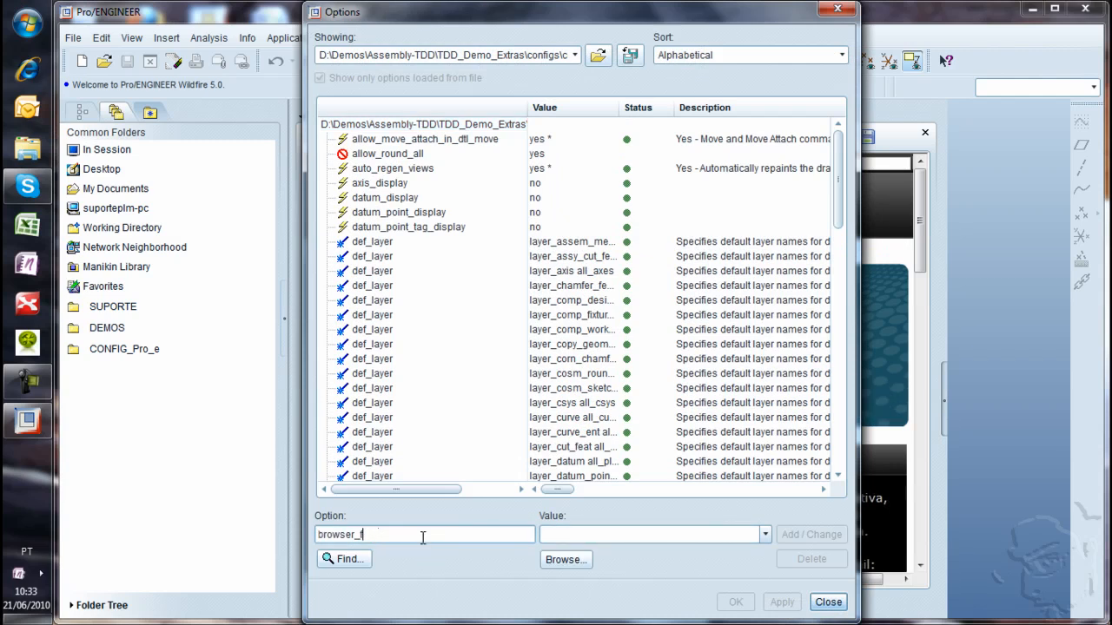
left_click(348, 561)
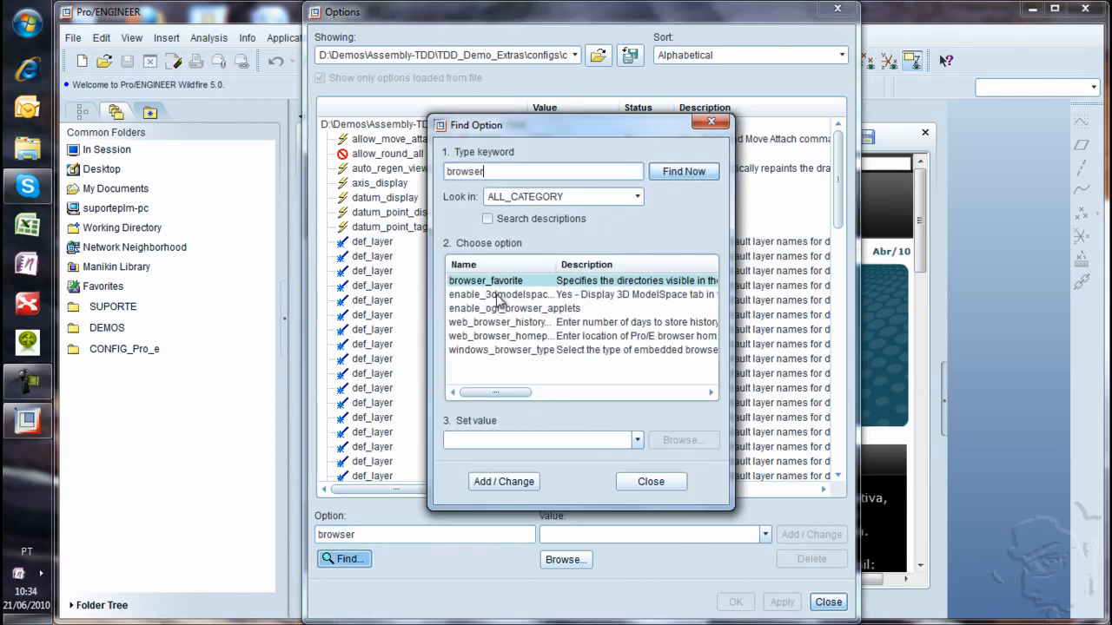
left_click_drag(614, 277, 623, 277)
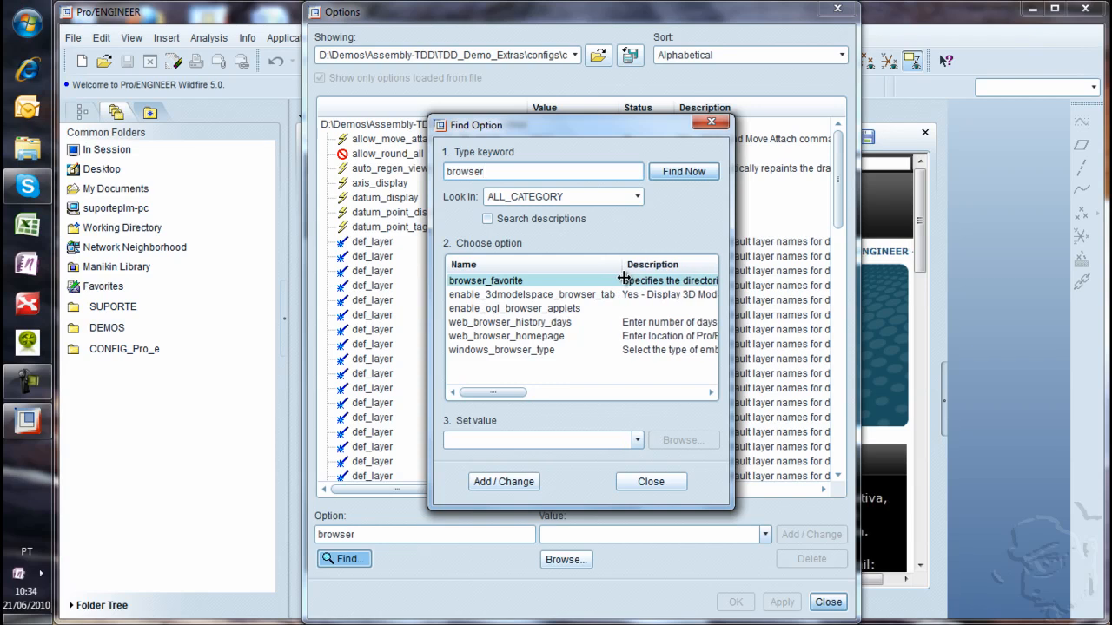
left_click(487, 323)
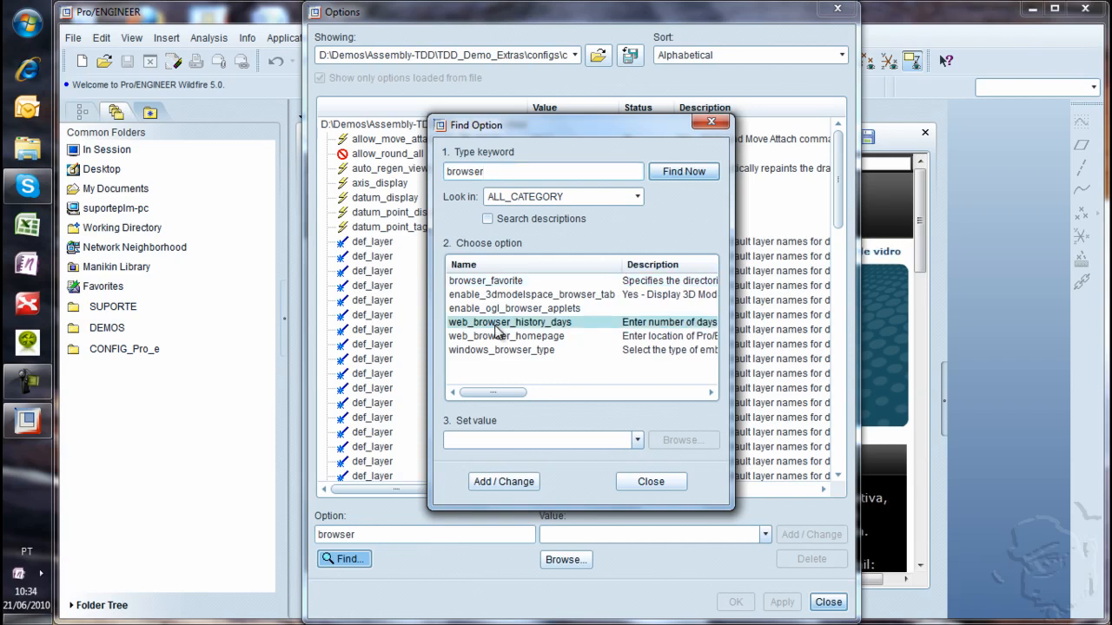
left_click(504, 337)
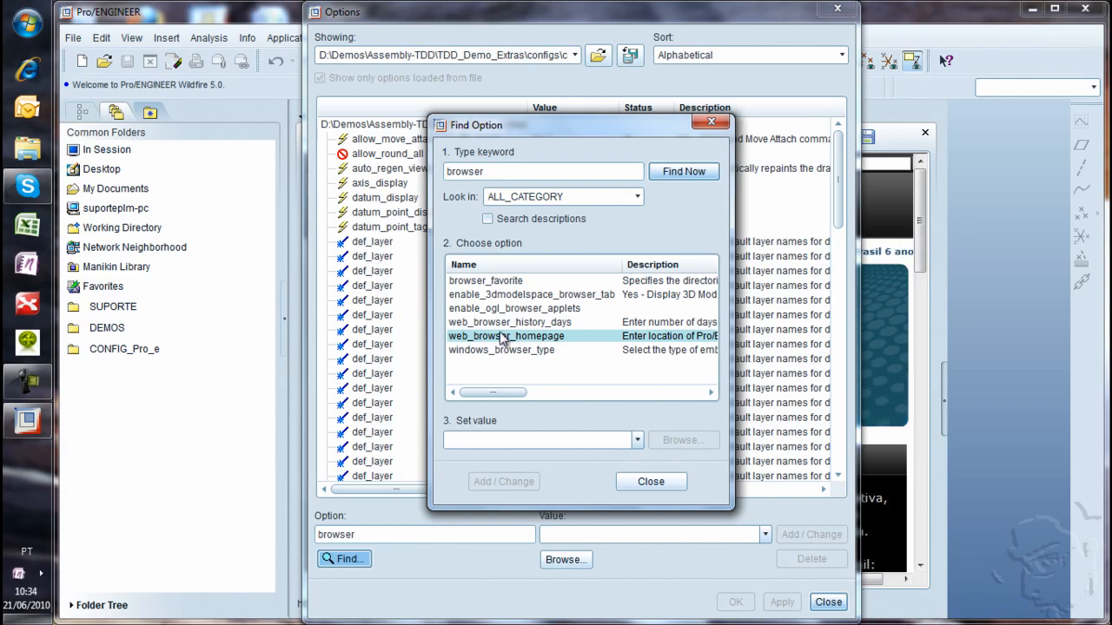
left_click(483, 441)
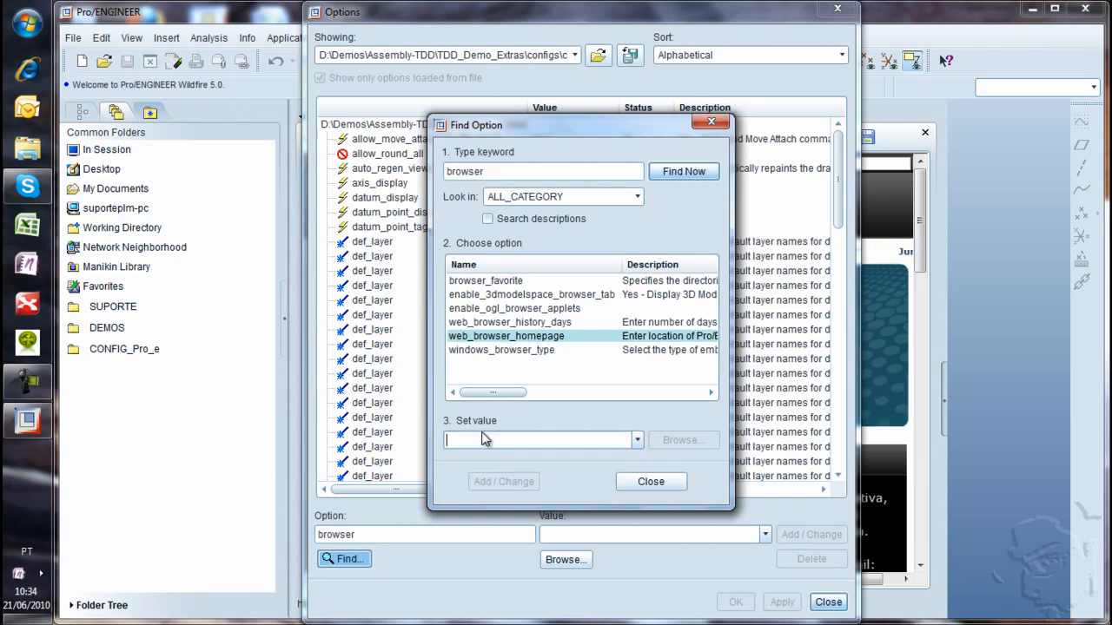
type("http")
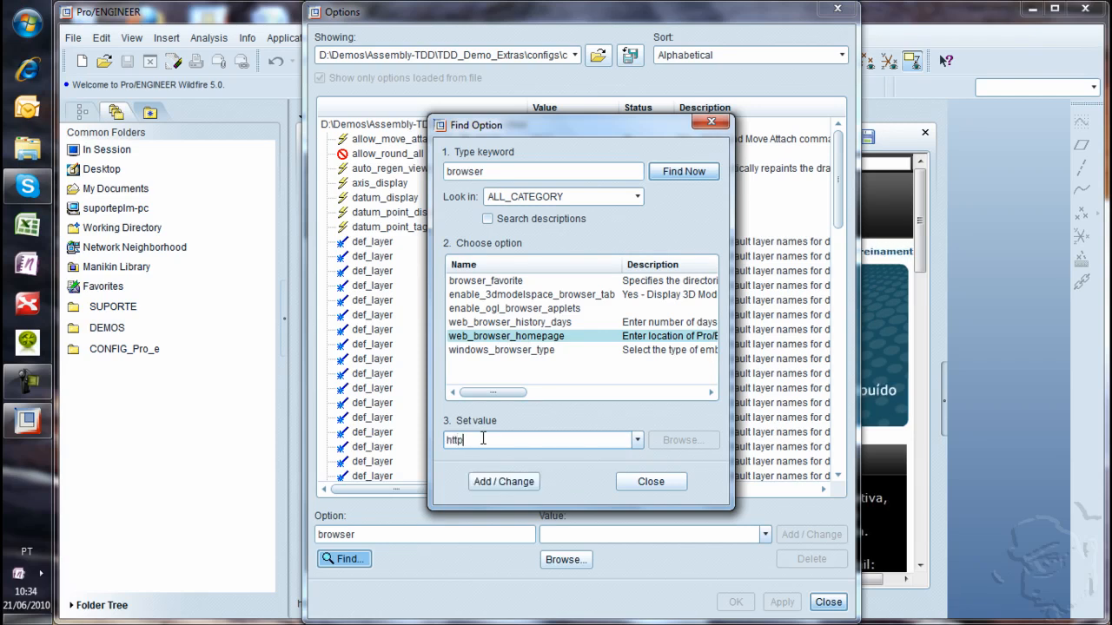
type("://googl")
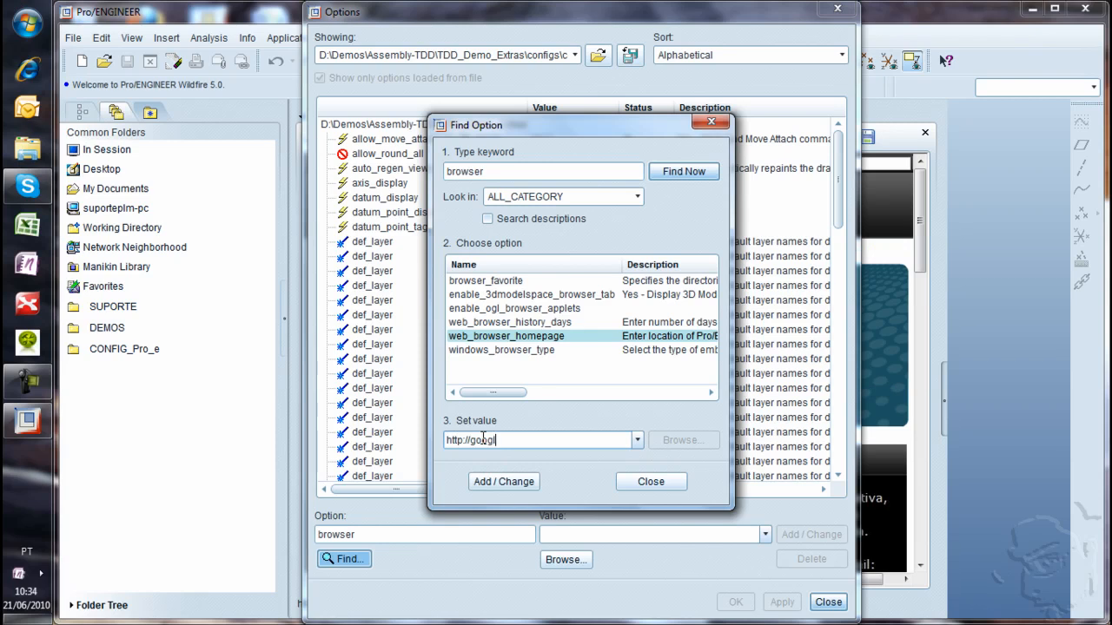
left_click(476, 479)
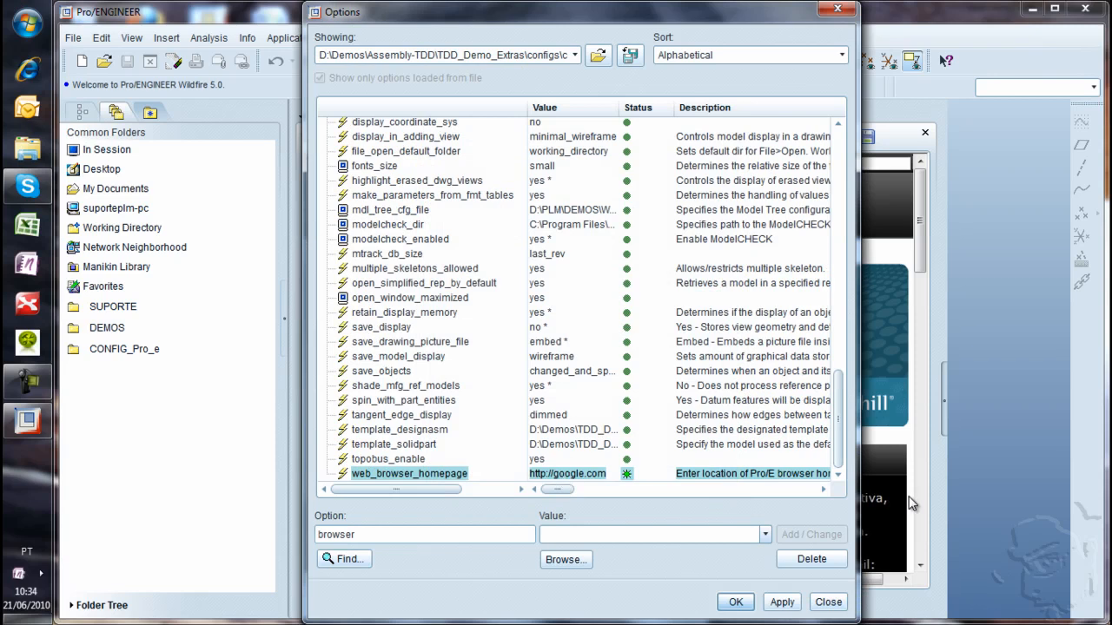
left_click(785, 602)
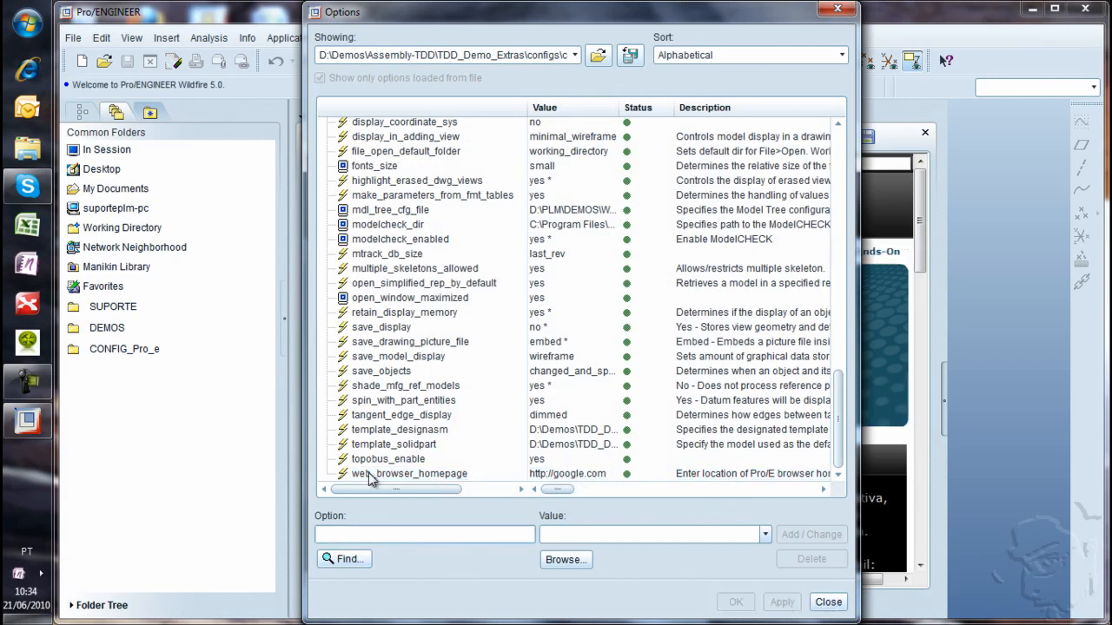
- Examine the web_browser_homepage entry and its value, and close the configuration options
left_click(408, 474)
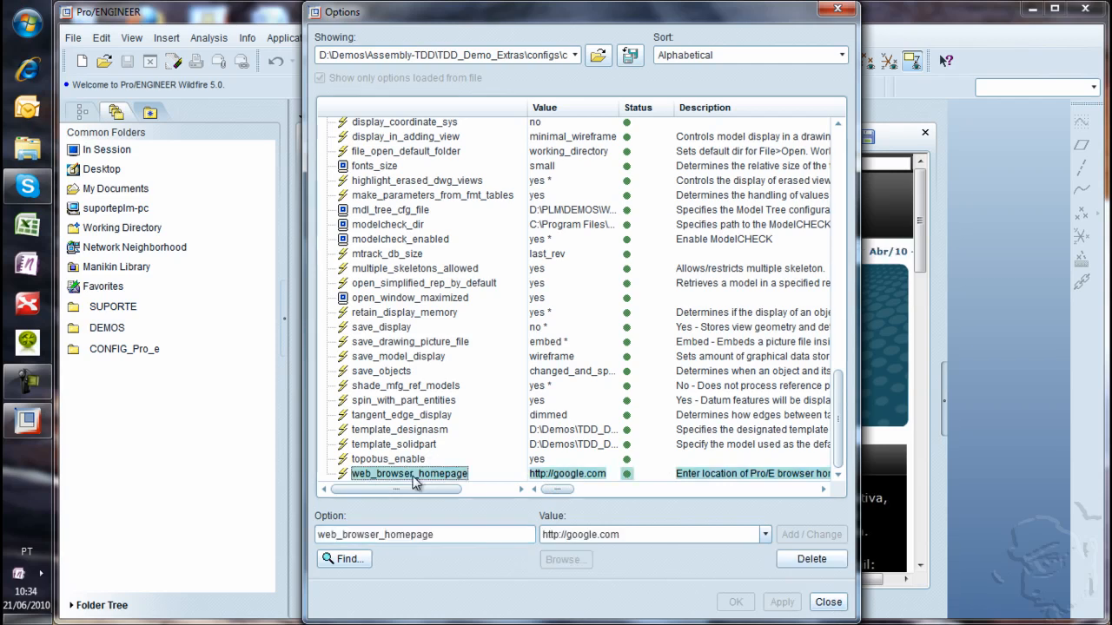
double_click(568, 535)
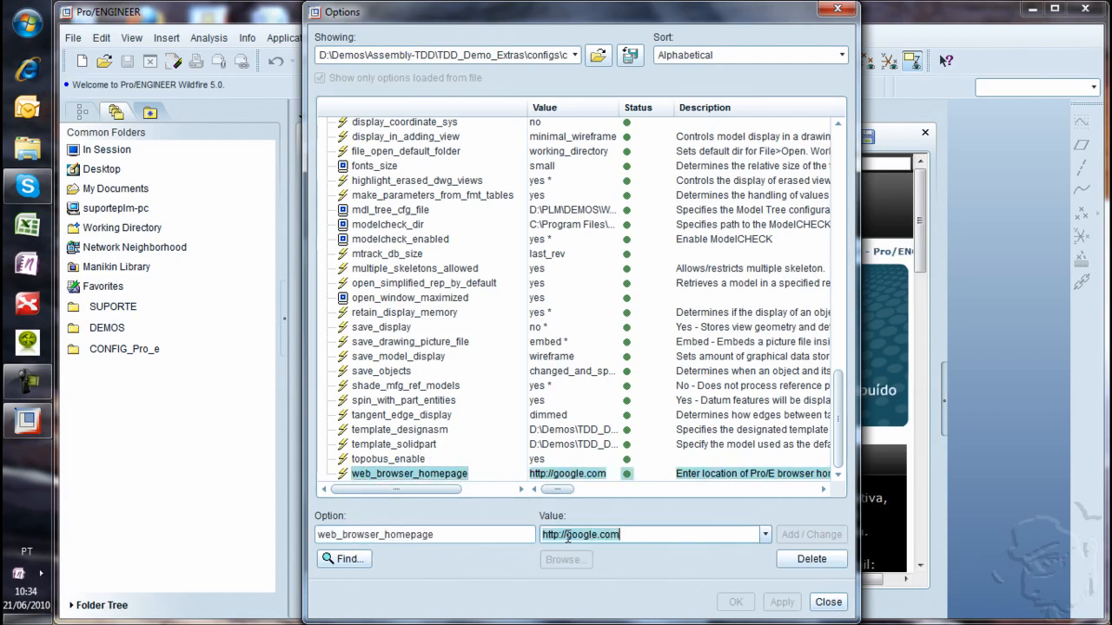
left_click(828, 601)
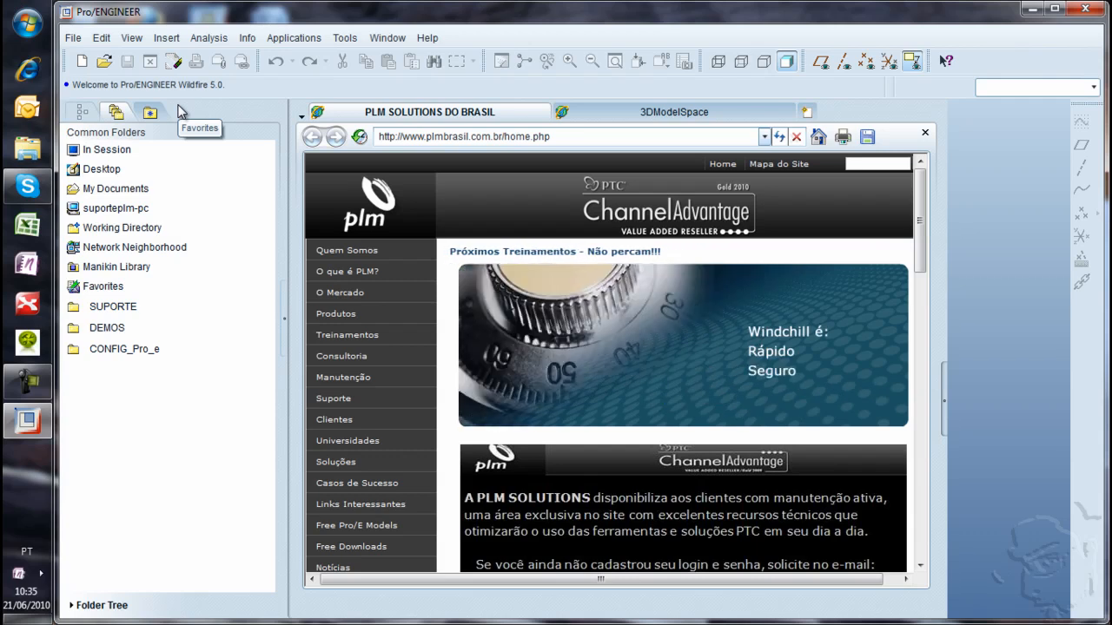
- Reopen the configuration options, check the end of the list for the browser homepage setting, and close them
left_click(346, 38)
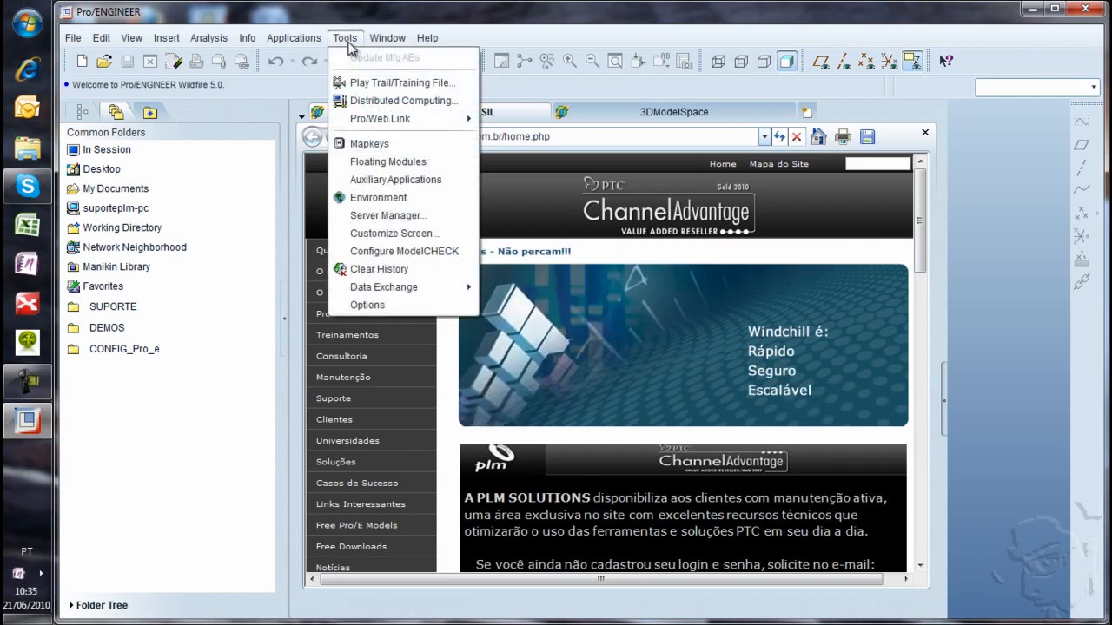
left_click(368, 305)
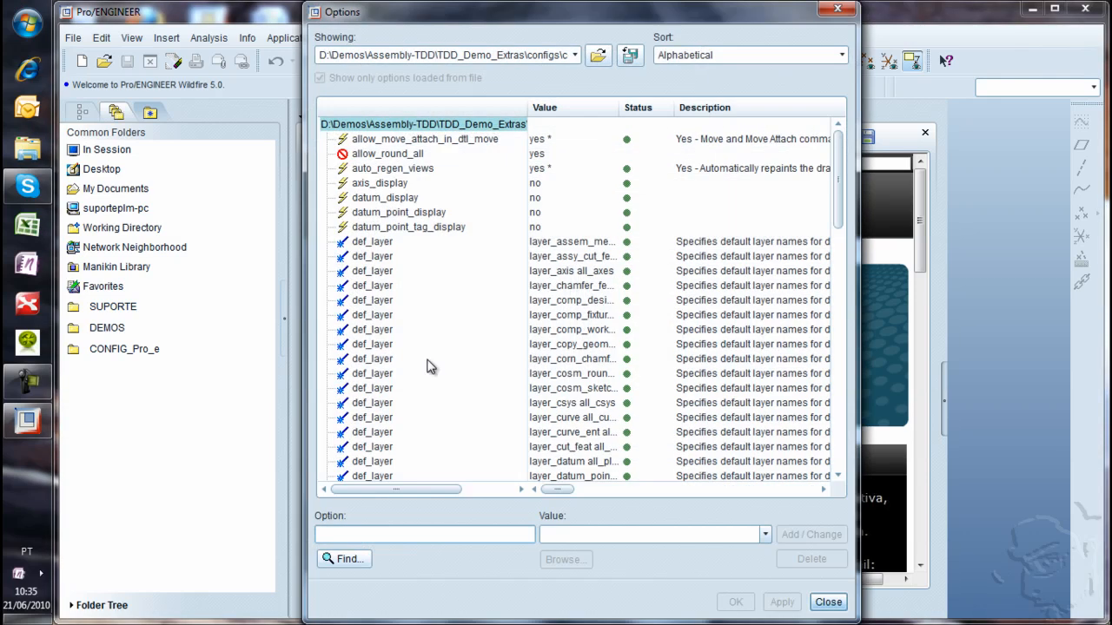
scroll(625, 393, "down", 15)
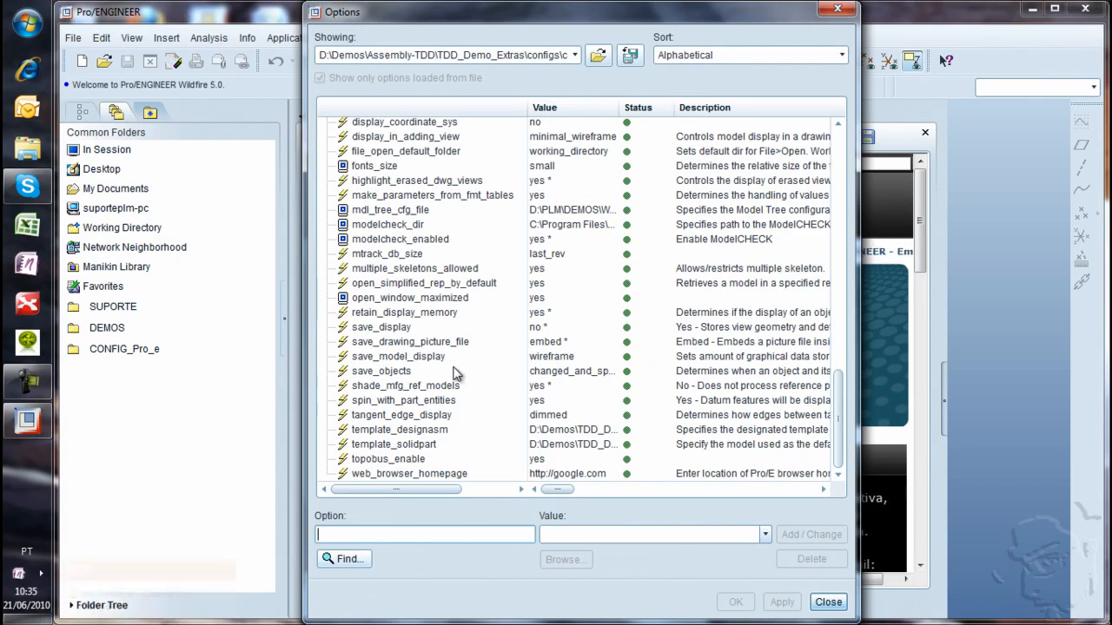
left_click(828, 602)
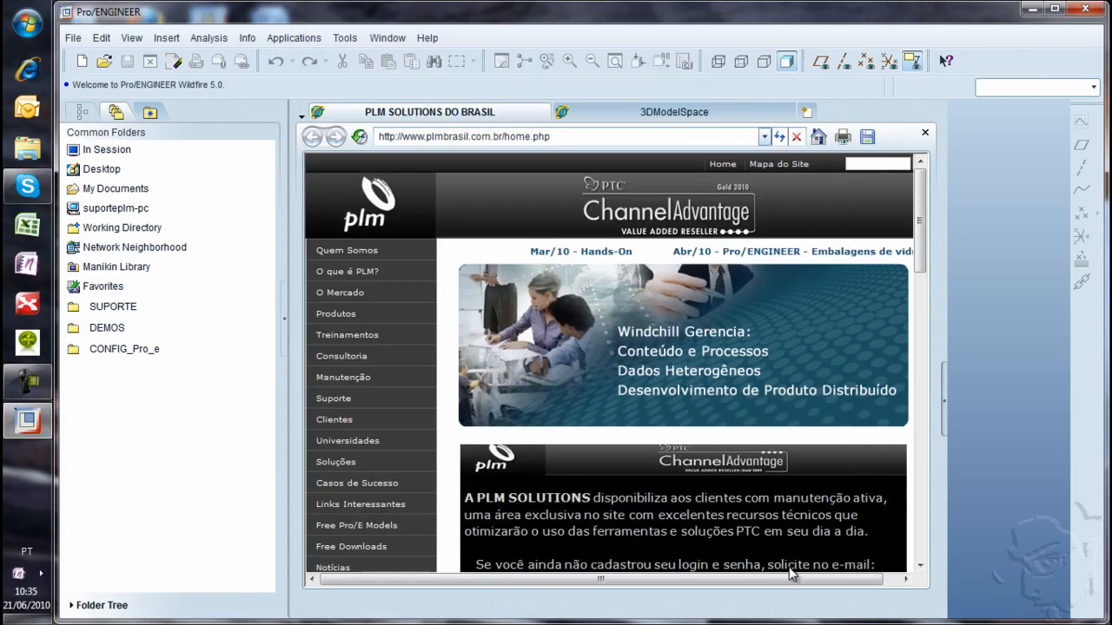
- Open the Help Center, make its window taller, and search it for "config"
left_click(423, 38)
left_click(460, 57)
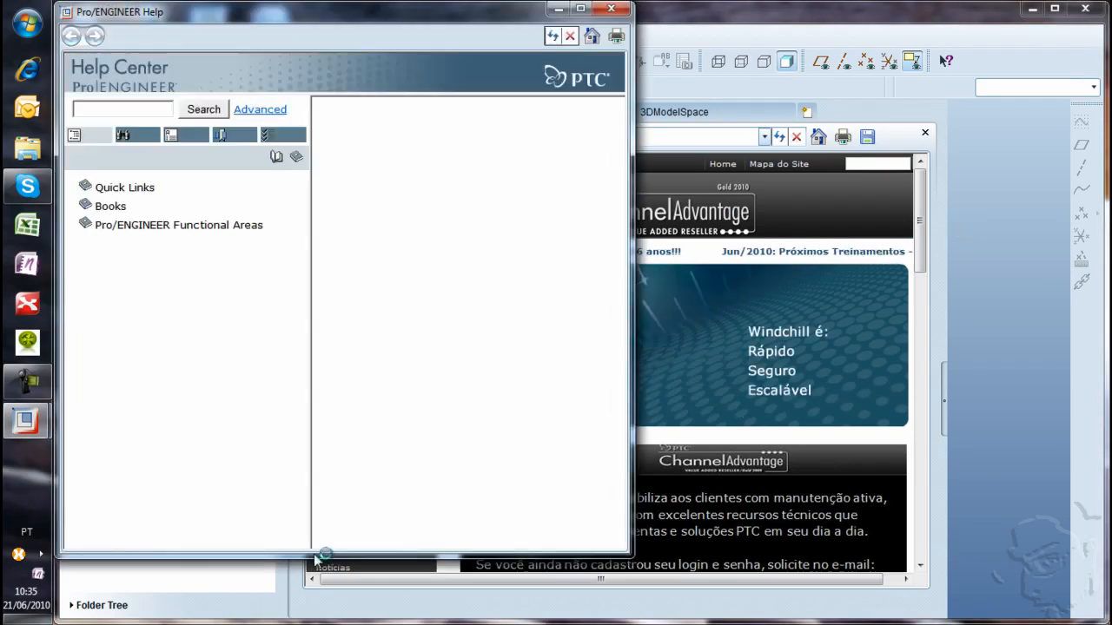
left_click_drag(284, 557, 282, 619)
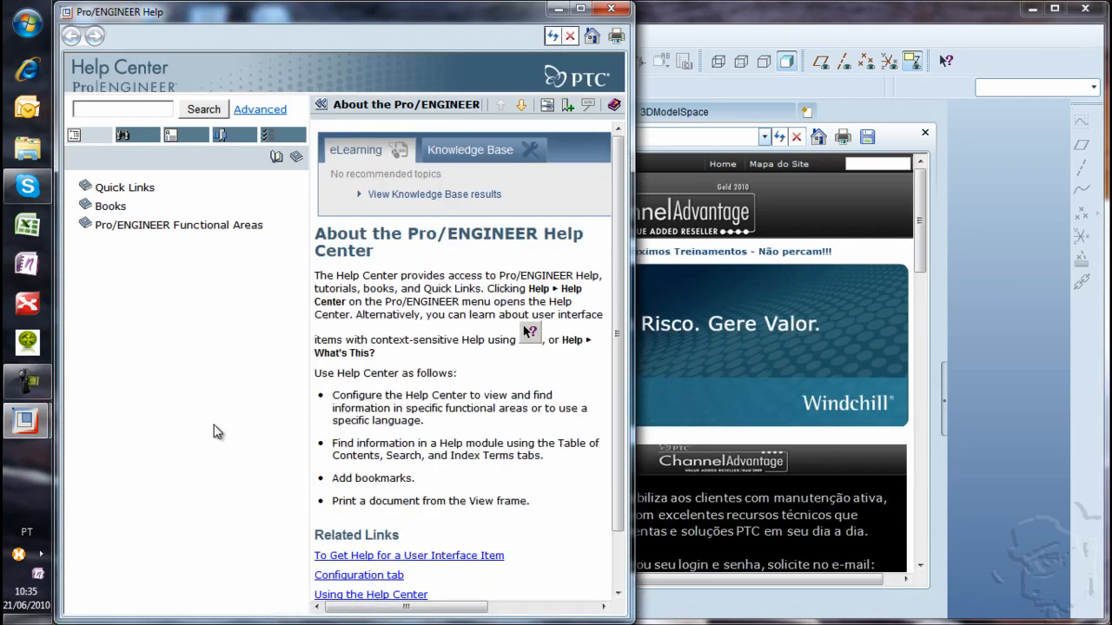
left_click(143, 110)
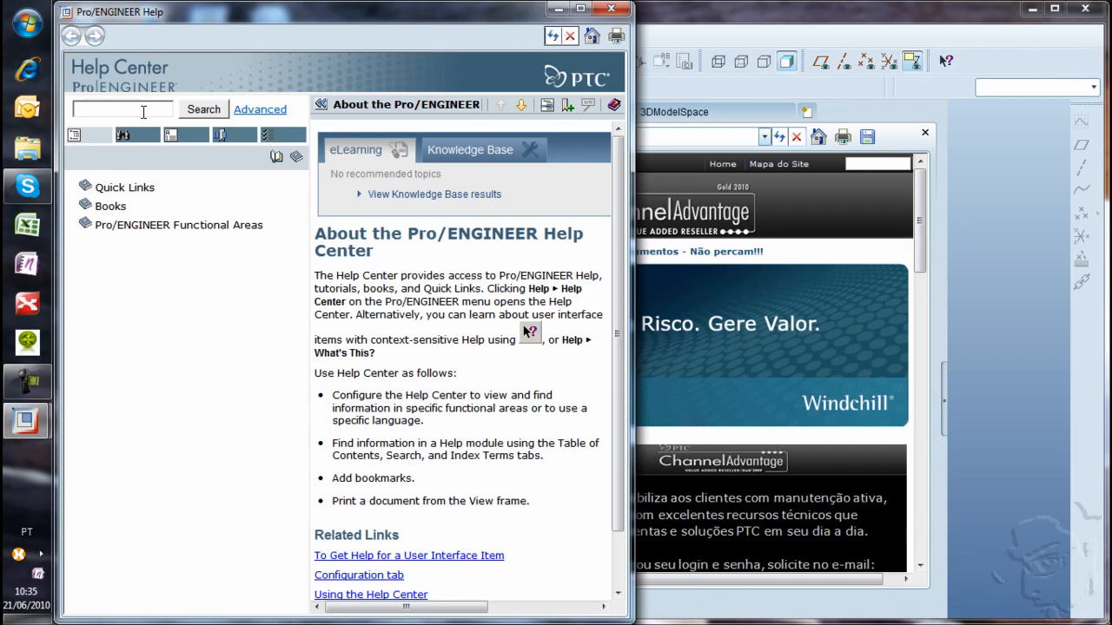
type("config")
key("Return")
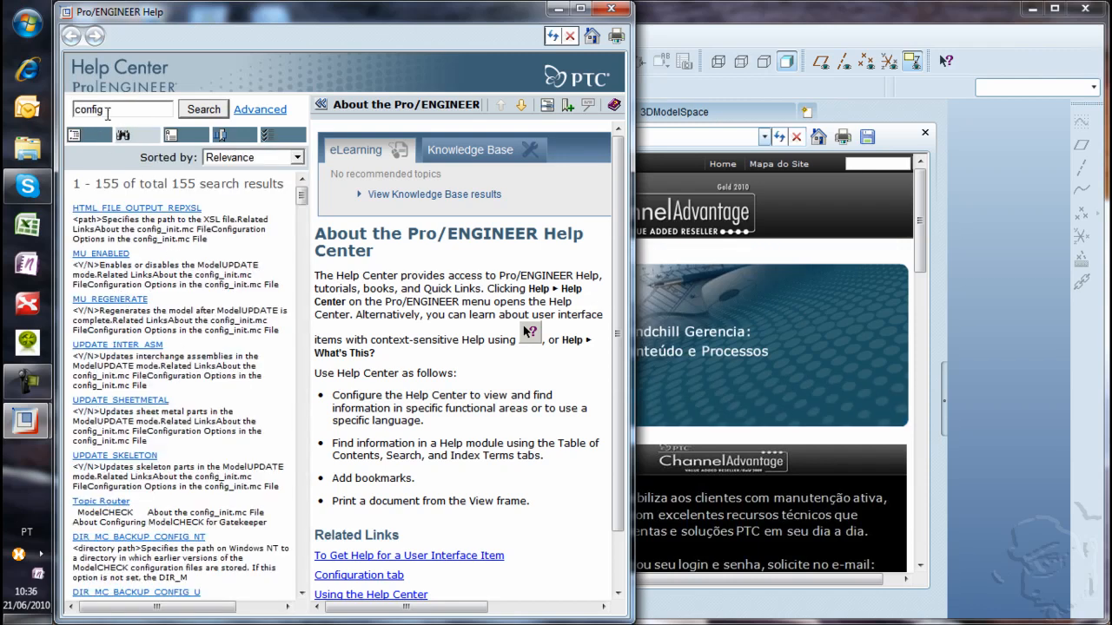
- Look through the help search results and read the "To Set config.pro Options" topic
scroll(215, 369, "down", 4)
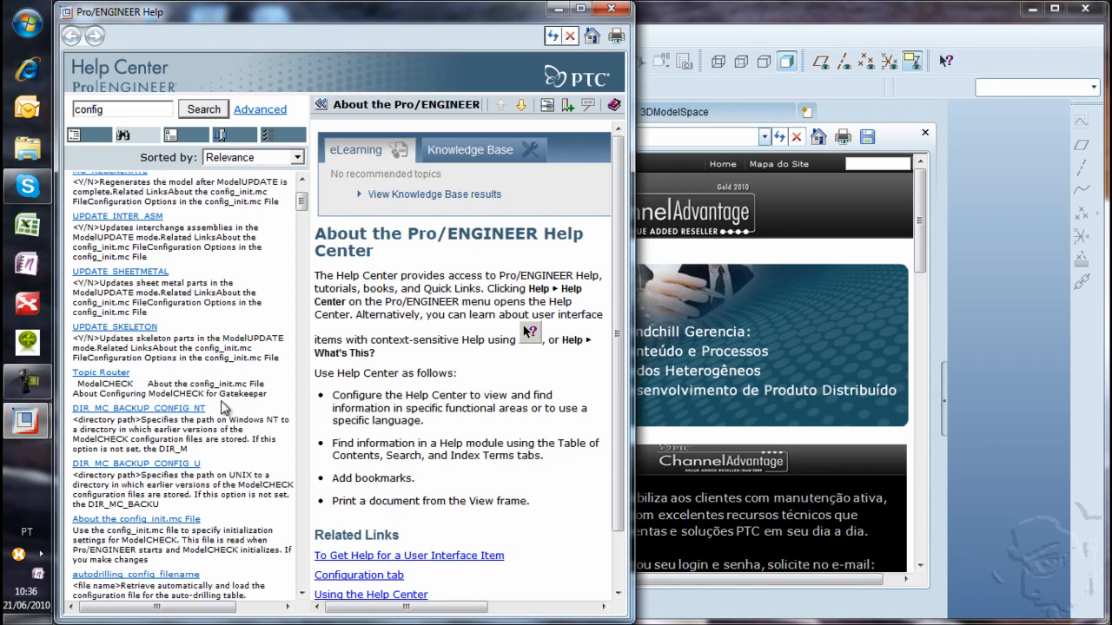
scroll(224, 407, "down", 6)
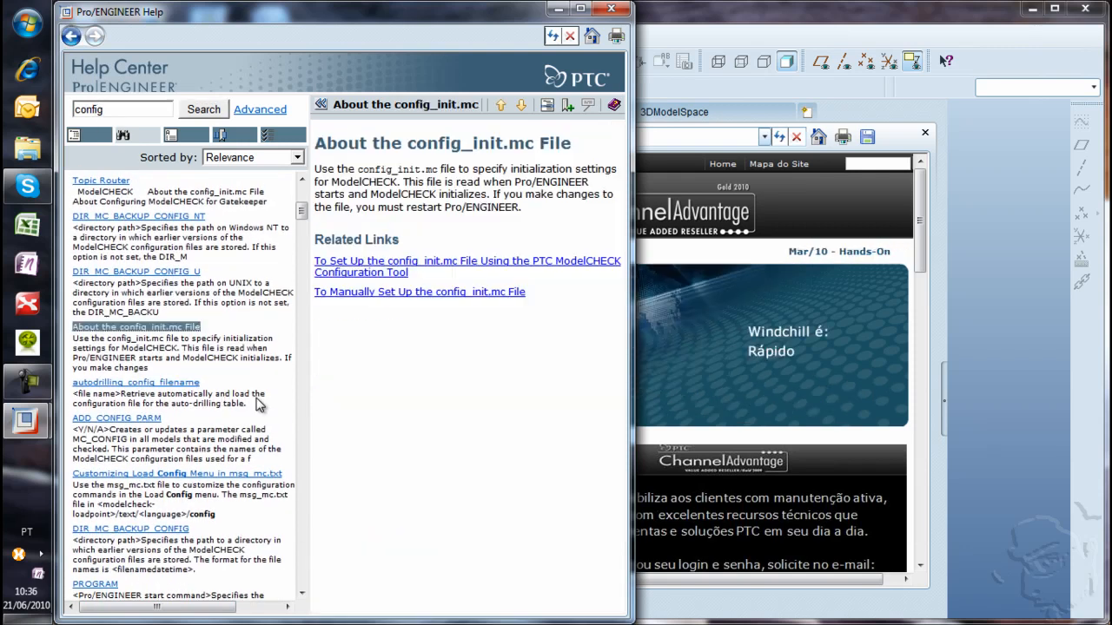
scroll(247, 400, "down", 6)
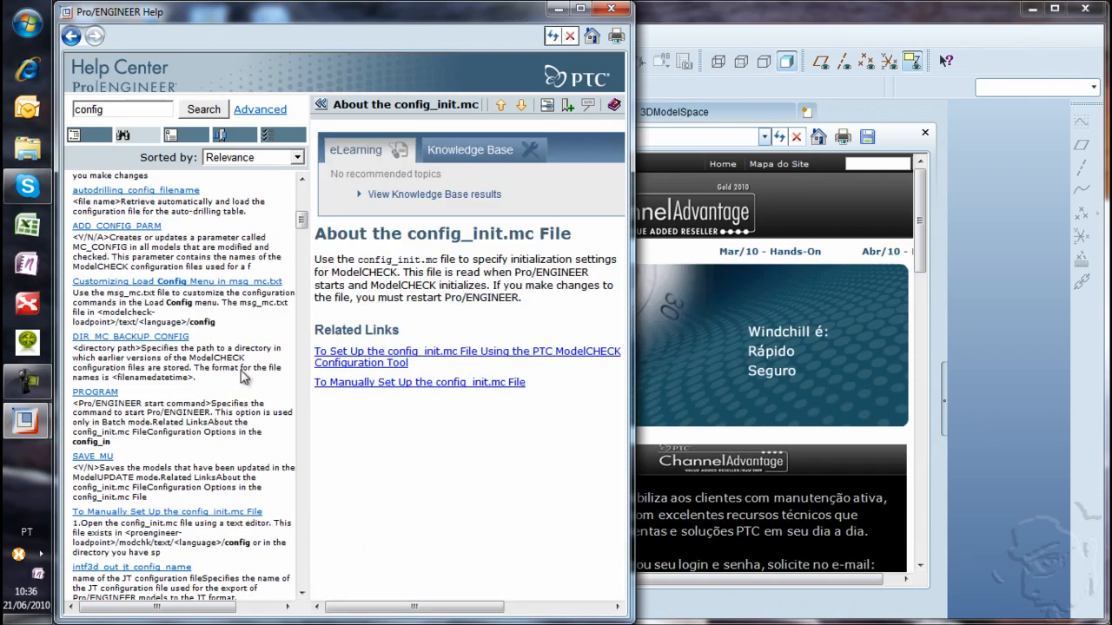
scroll(248, 392, "down", 5)
left_click_drag(302, 250, 303, 481)
scroll(269, 484, "down", 8)
scroll(267, 485, "down", 10)
left_click(137, 267)
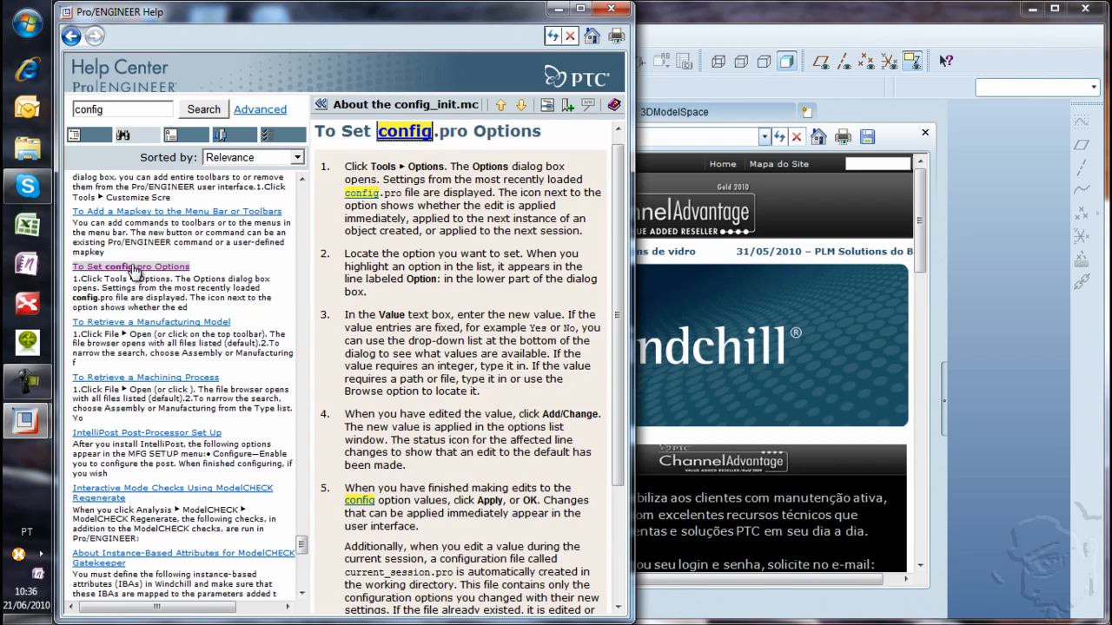
scroll(405, 347, "down", 5)
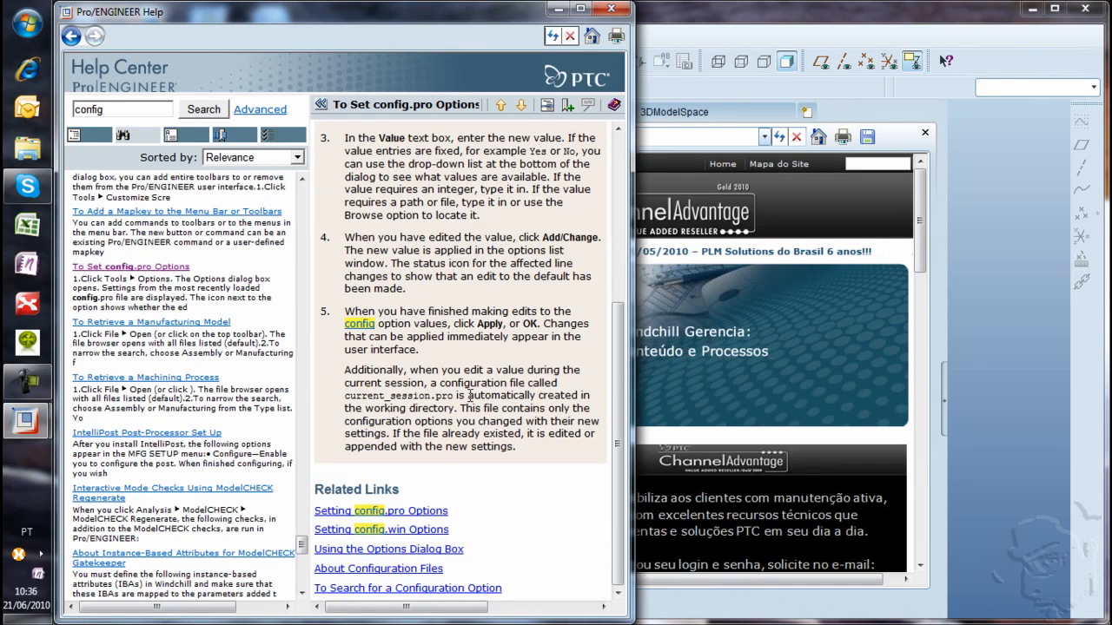